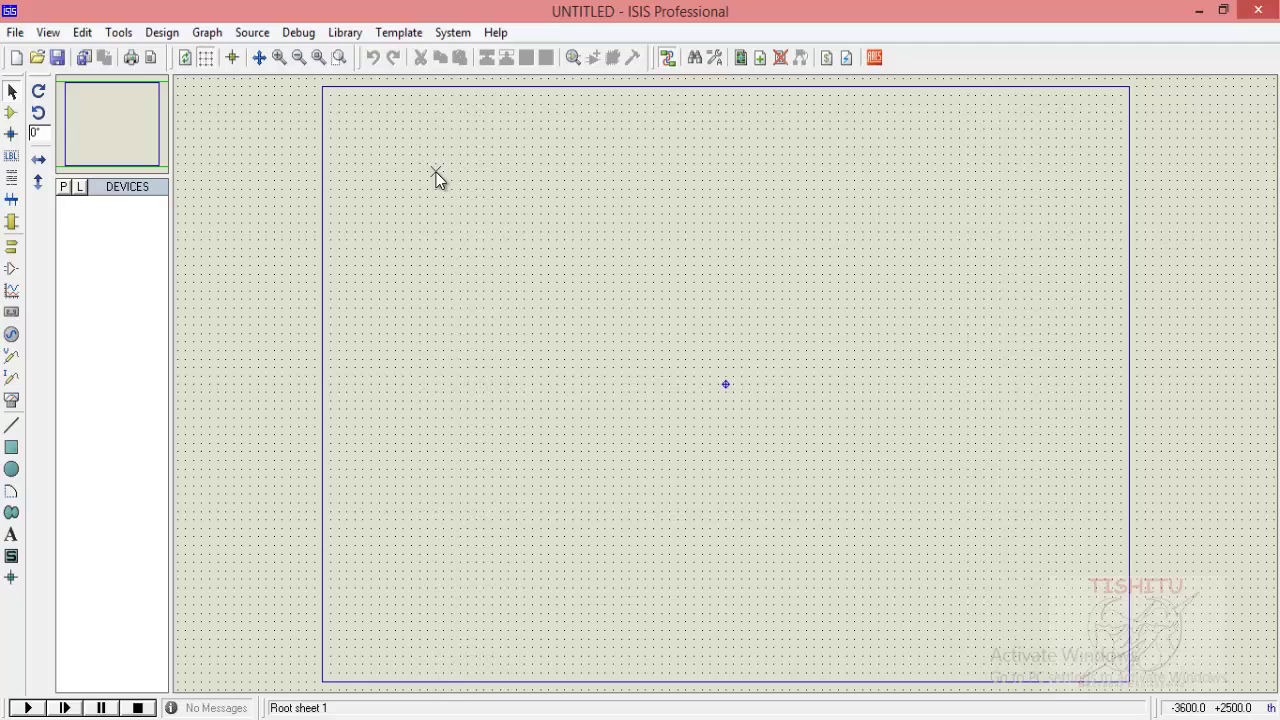
Zoom in two levels on the blank schematic sheet.
left_click(278, 57)
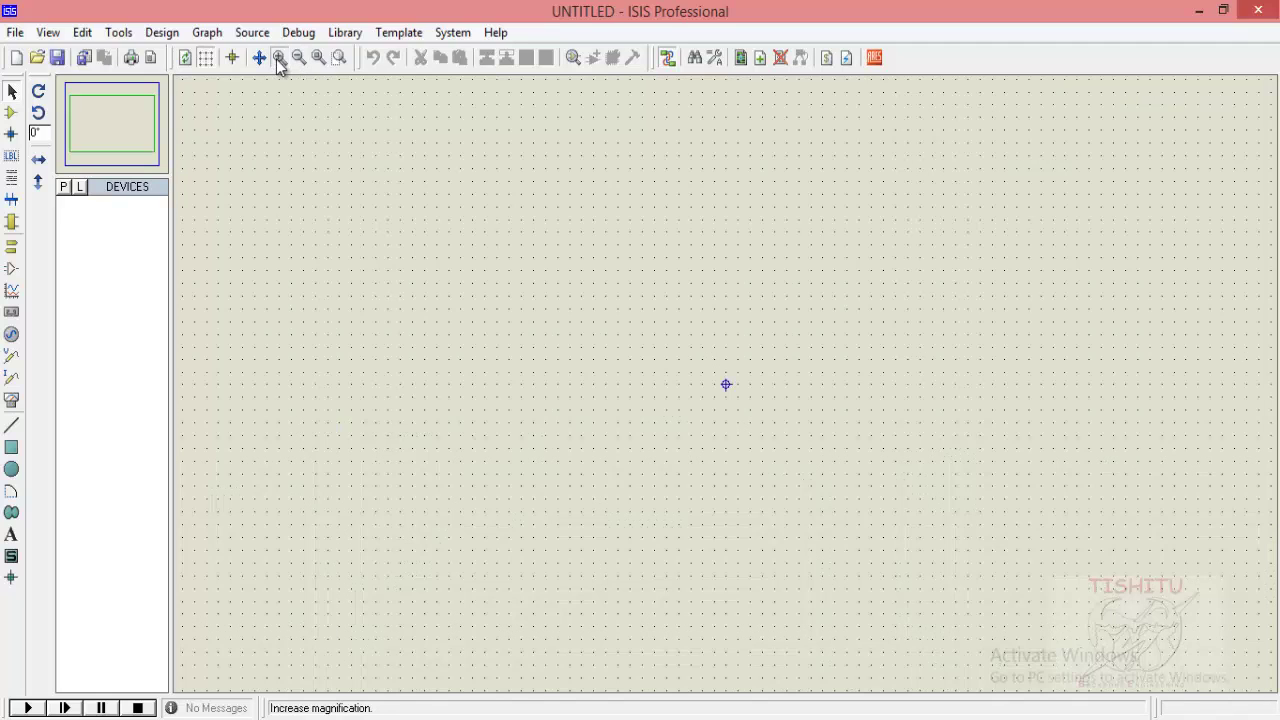
left_click(279, 58)
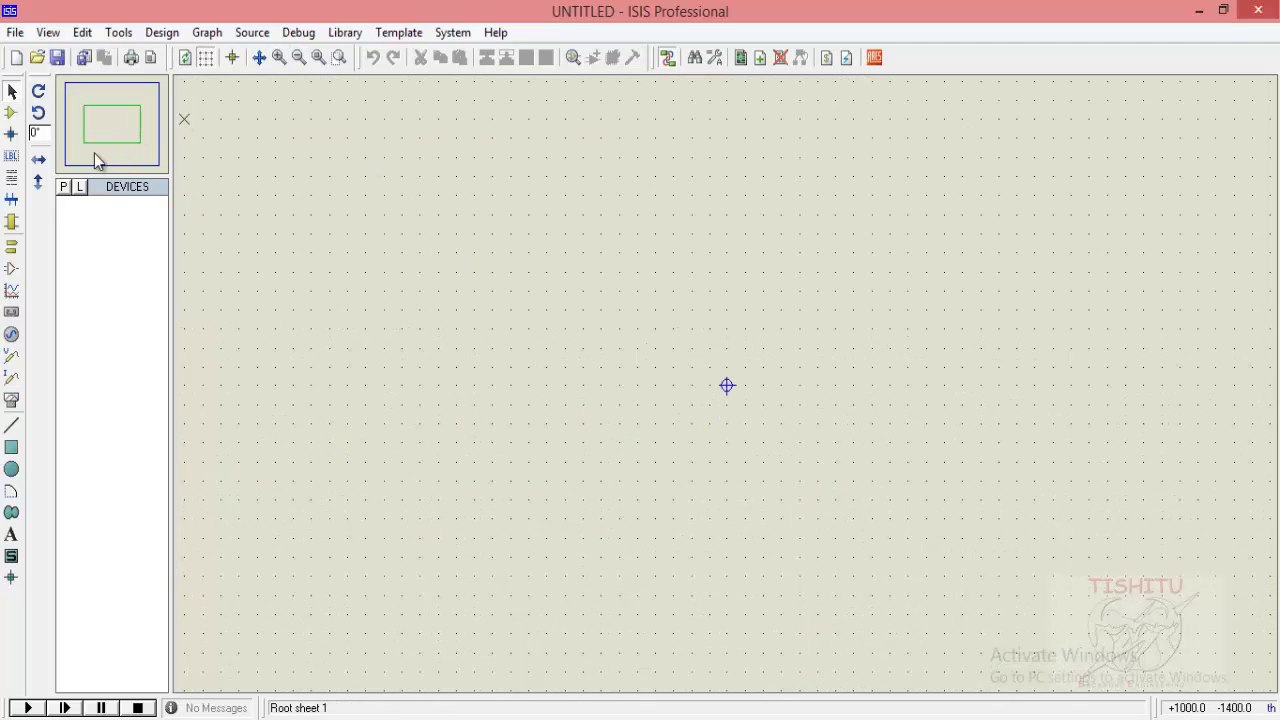
Find the 1N4007 diode in the device library and place it above the sheet centre.
left_click(63, 187)
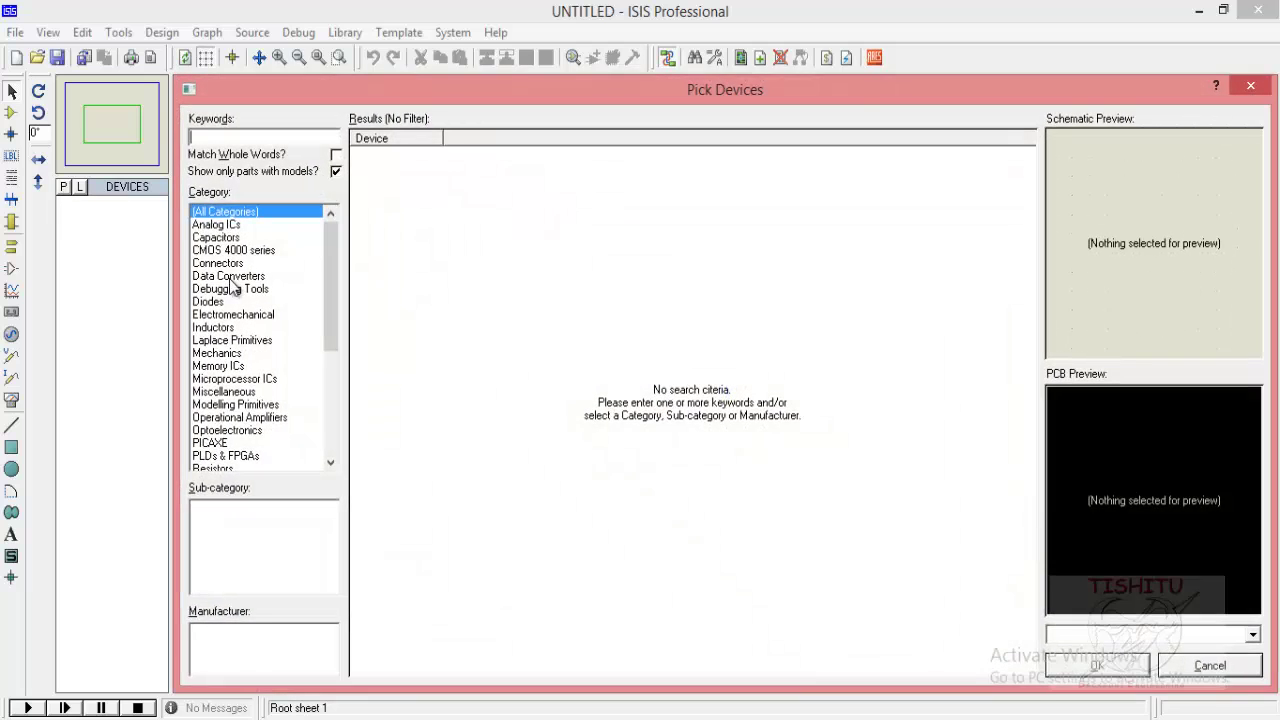
type("1N4007")
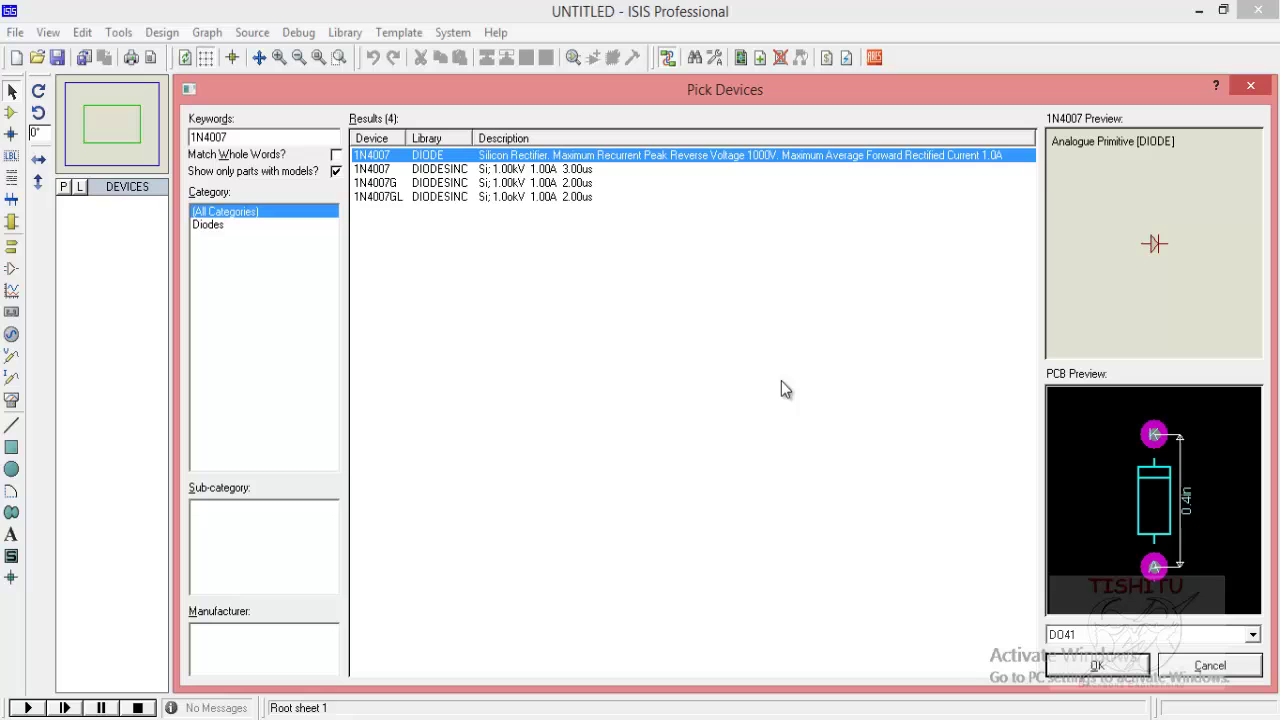
left_click(1072, 662)
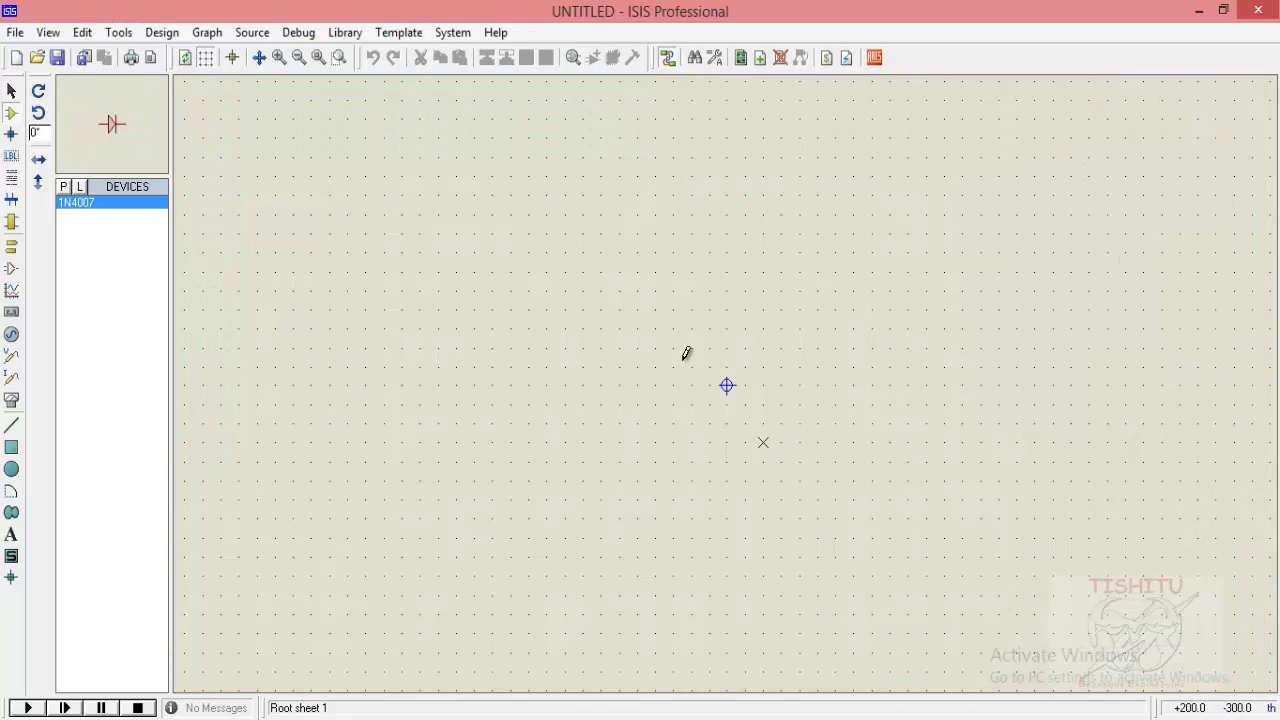
left_click(620, 245)
left_click(630, 245)
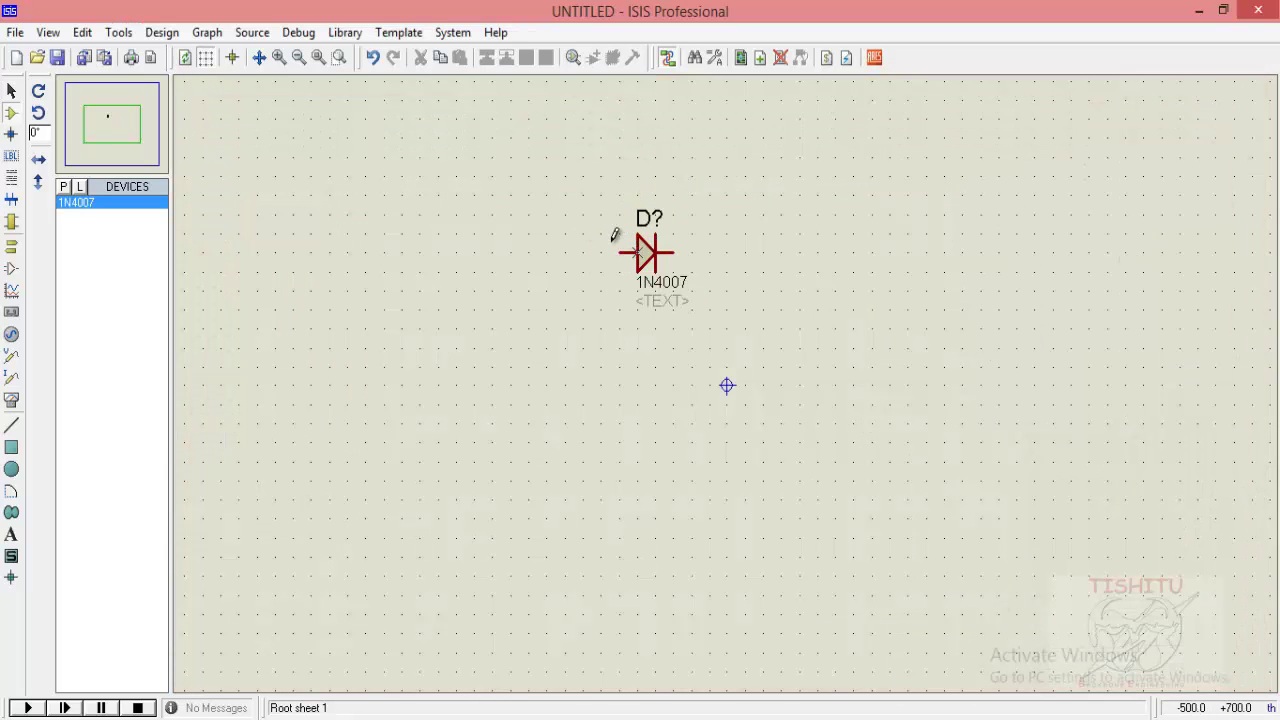
Add the generic RES resistor and place it rotated vertically to the right of the diode.
left_click(63, 187)
type("RES")
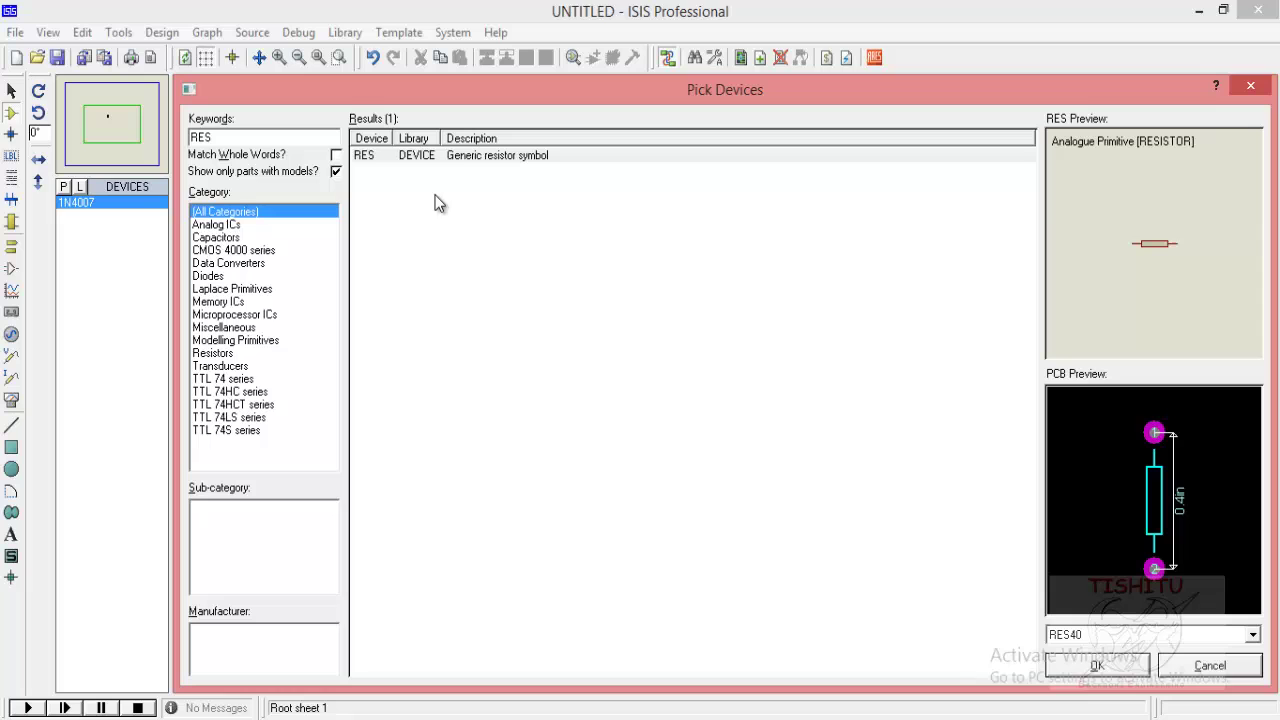
left_click(440, 158)
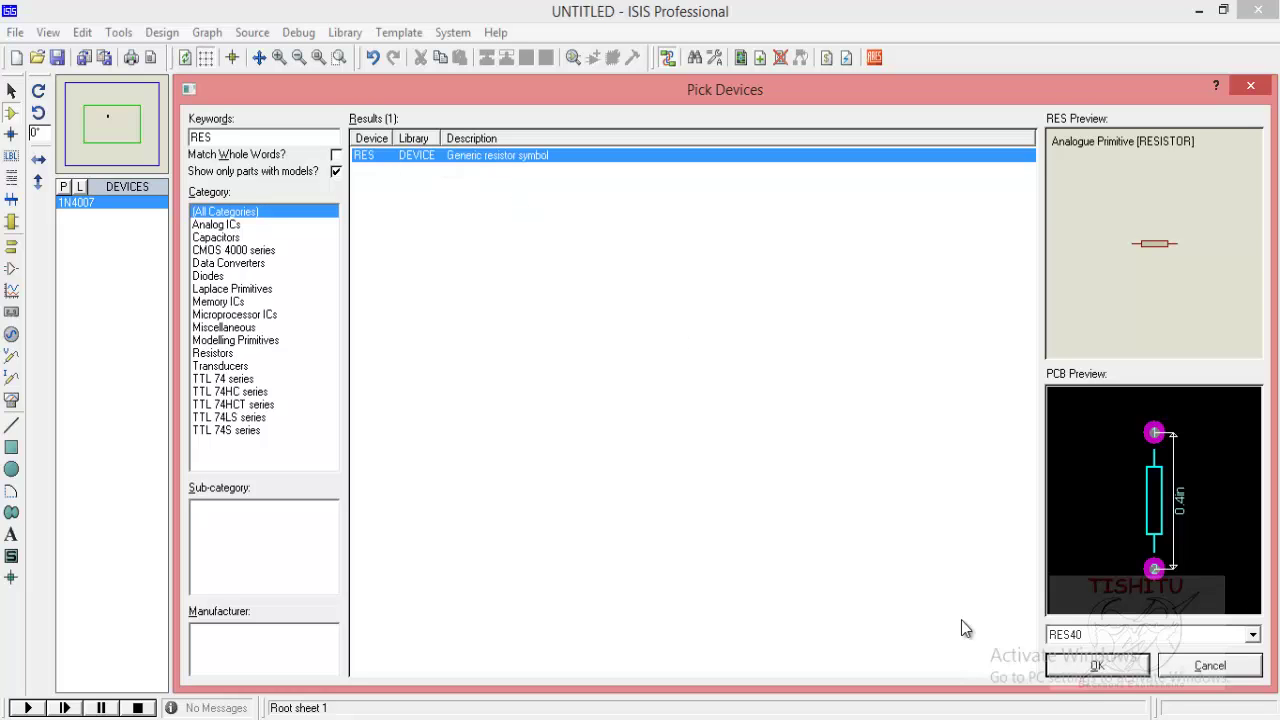
left_click(1064, 665)
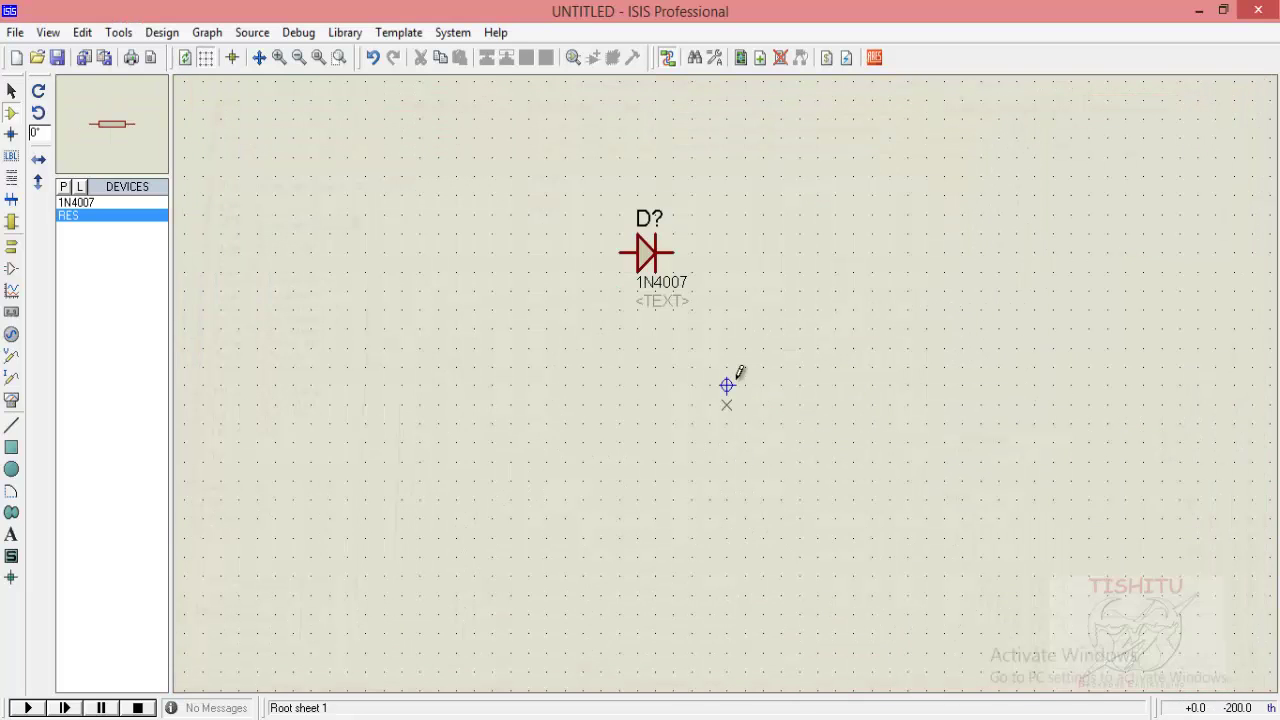
left_click(745, 340)
key("KP_Add")
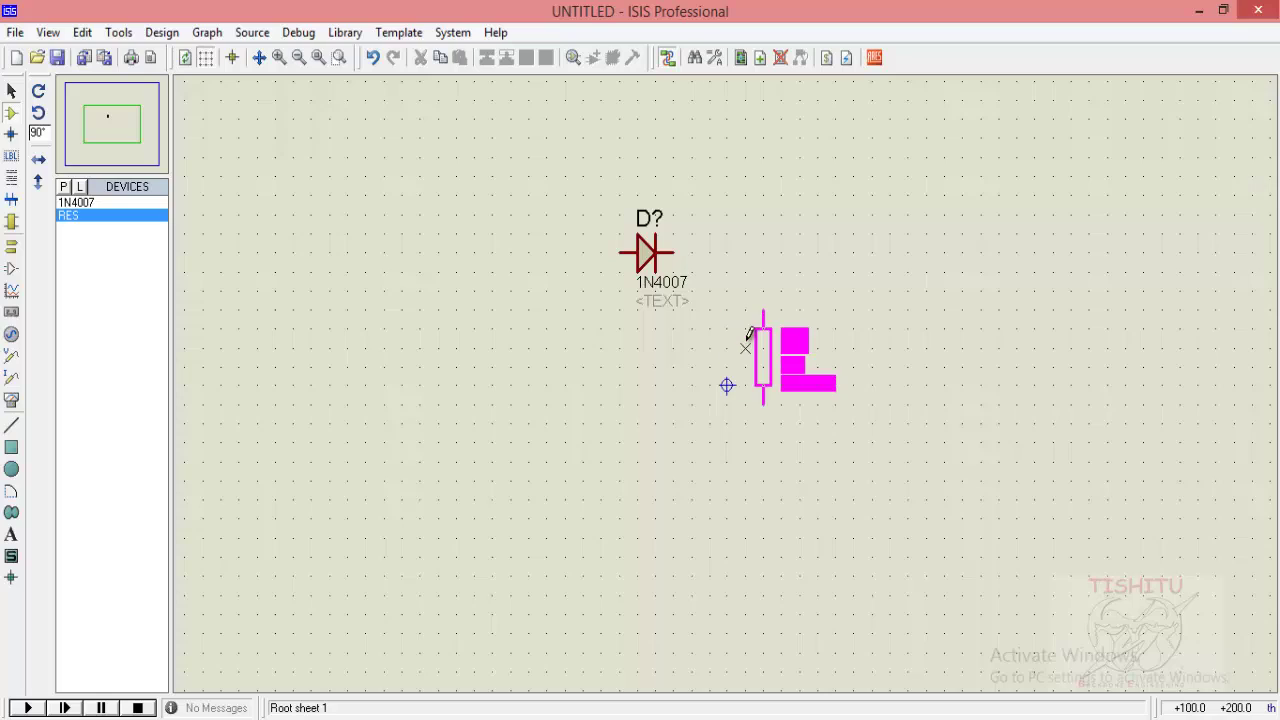
left_click(719, 289)
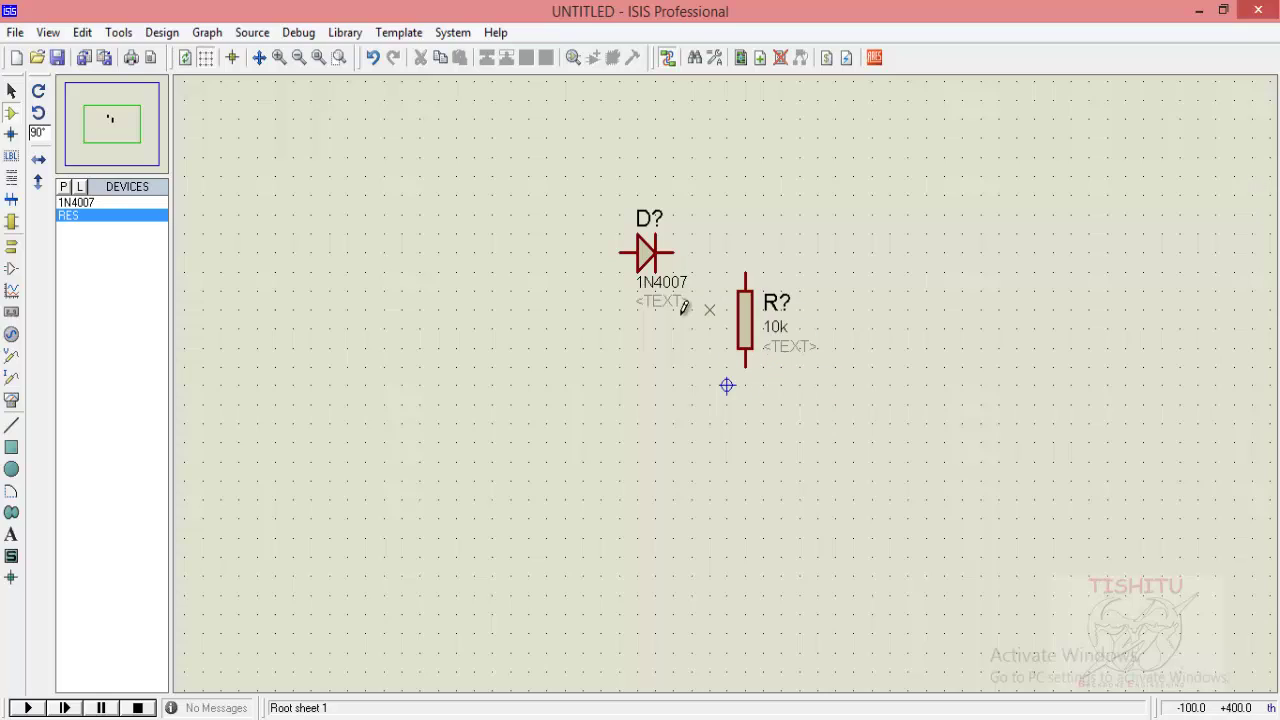
left_click(63, 190)
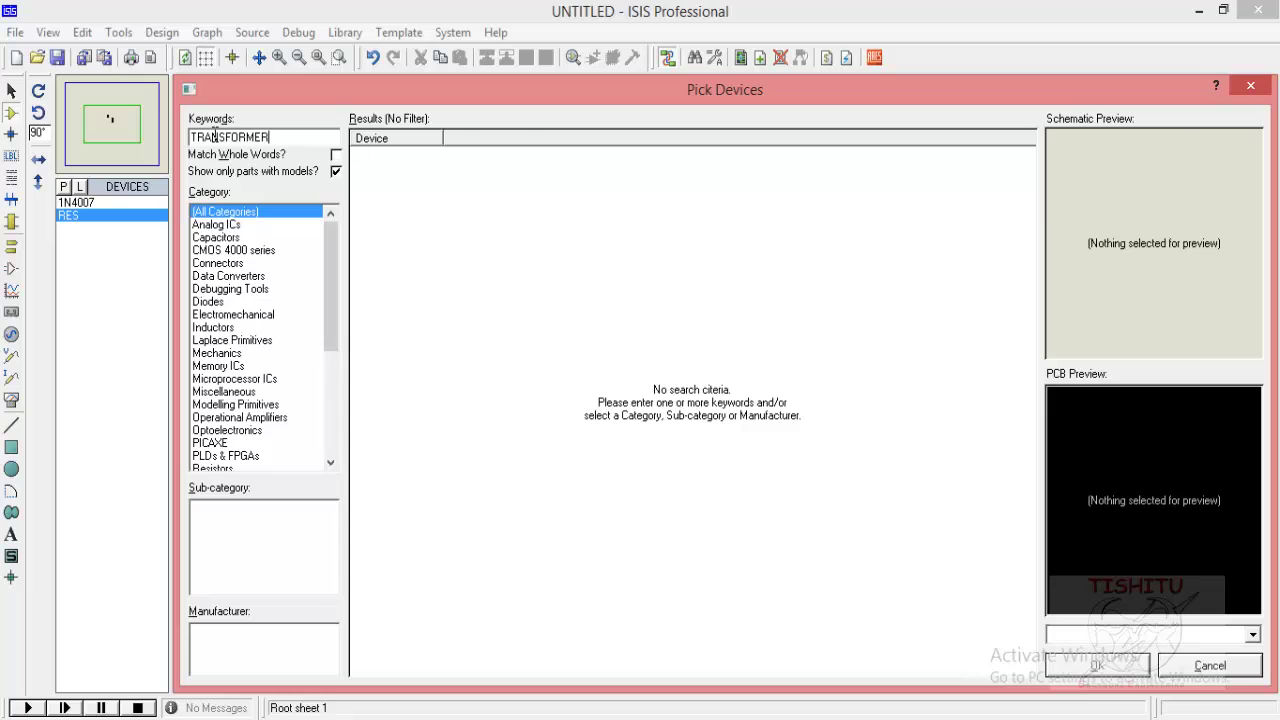
Search TRANSFORMER, add TRAN-1P2S and TRAN-2P2S, and place TRAN-2P2S left of the diode.
type("TRANSFORMER")
double_click(380, 155)
left_click(450, 169)
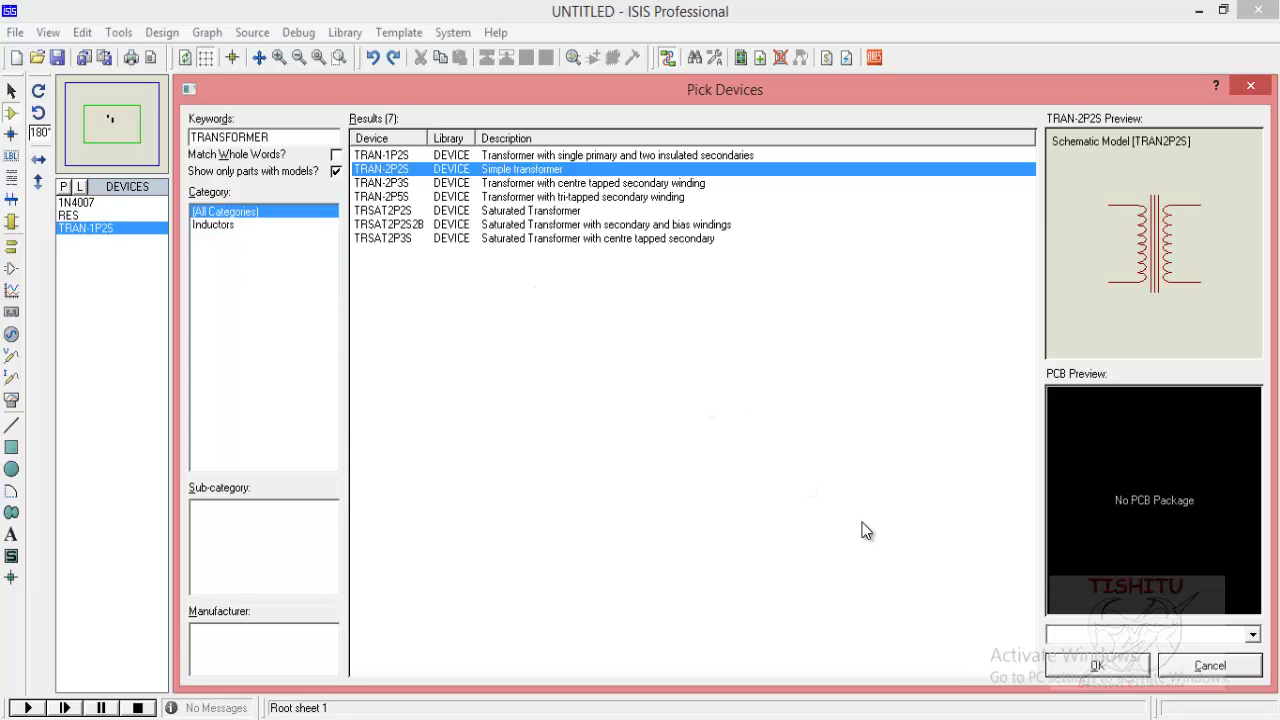
left_click(1056, 663)
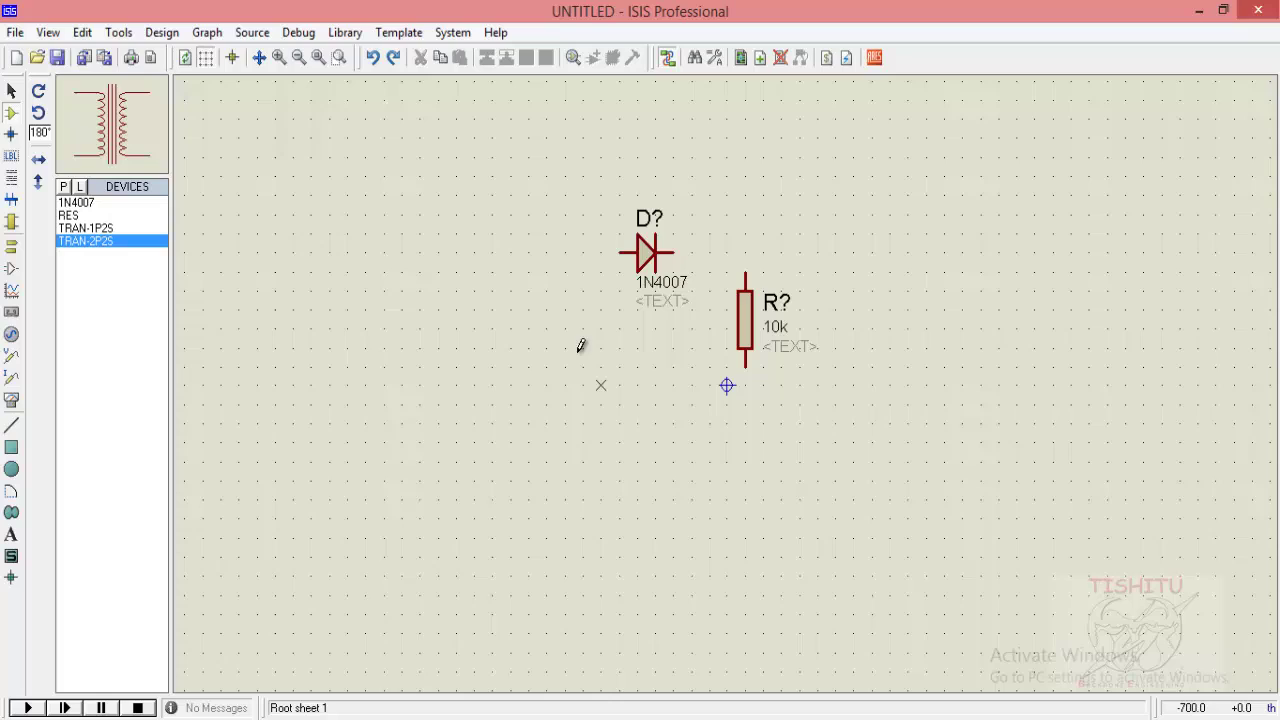
left_click(524, 322)
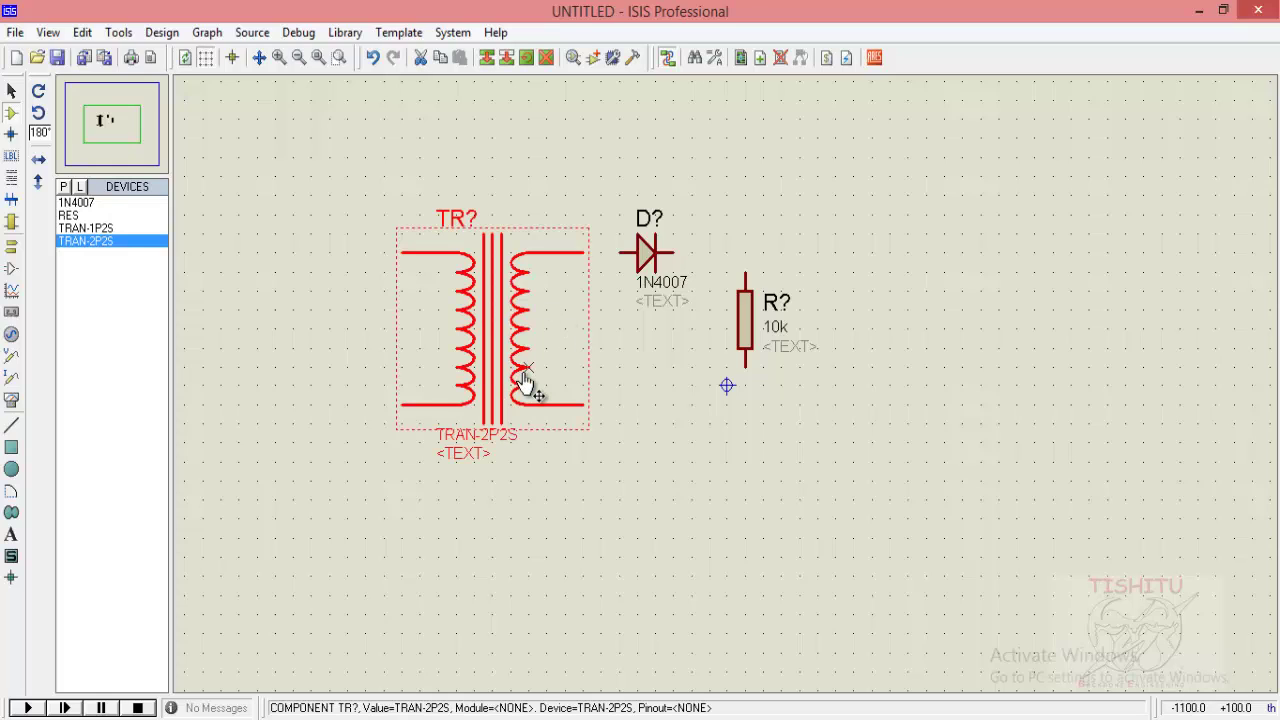
Wire transformer upper lead to diode anode, cathode to resistor top, resistor bottom to transformer lower lead.
left_click(560, 330)
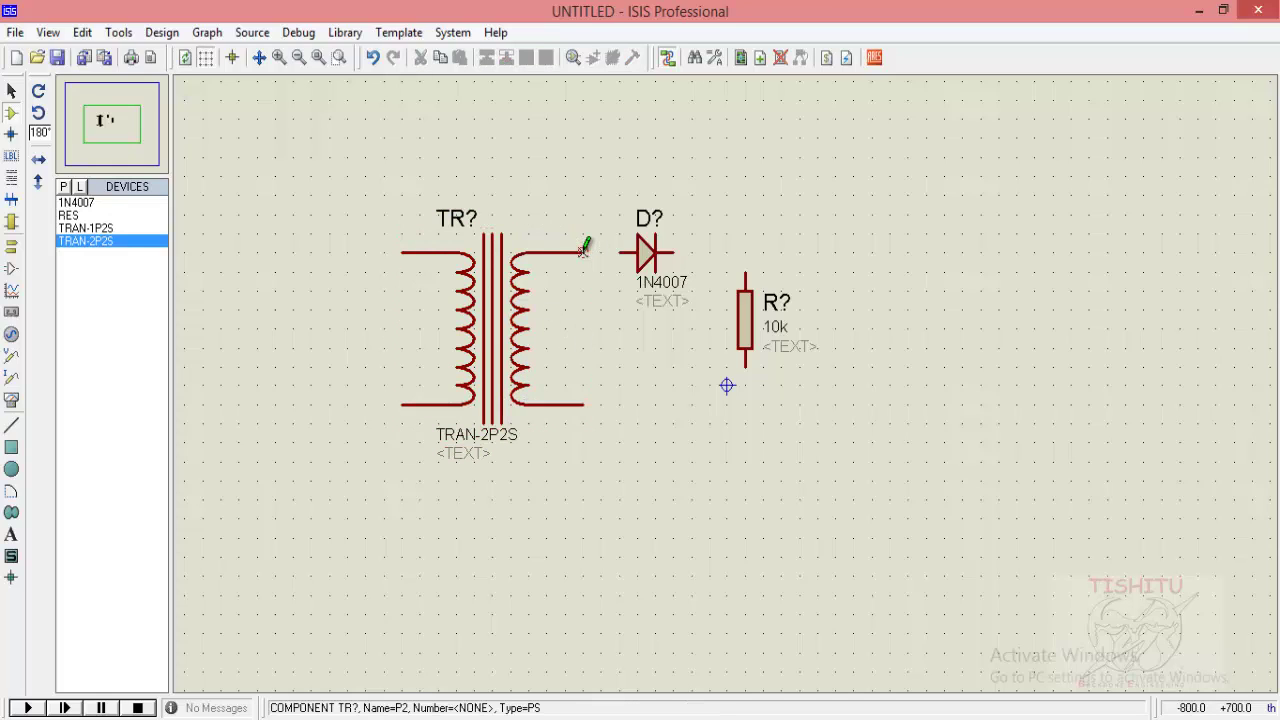
left_click(584, 251)
left_click(622, 252)
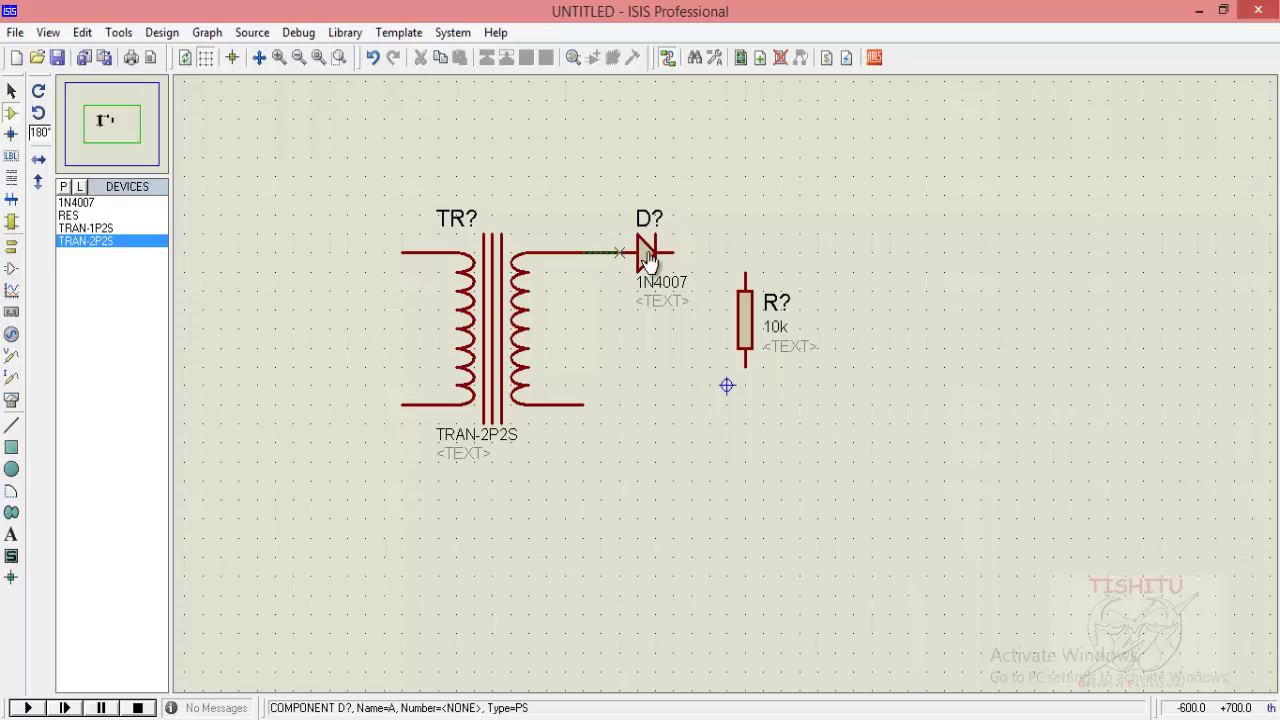
left_click(674, 250)
left_click(745, 272)
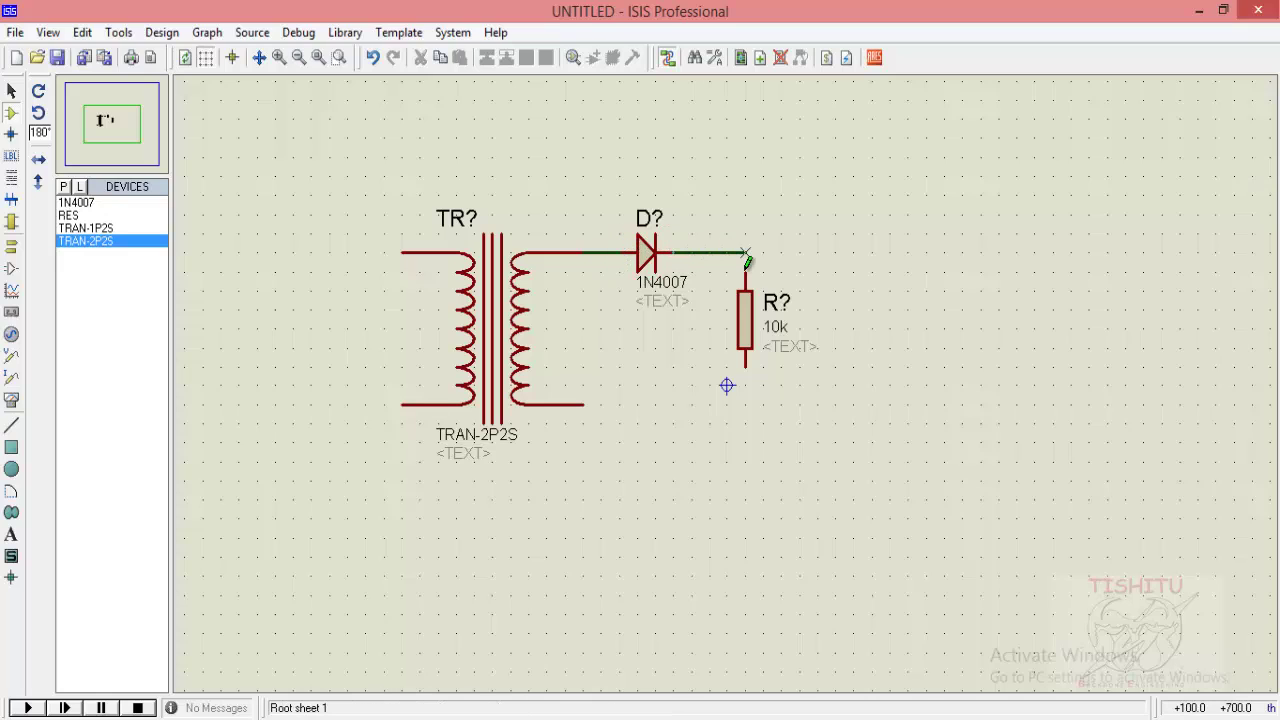
left_click(745, 368)
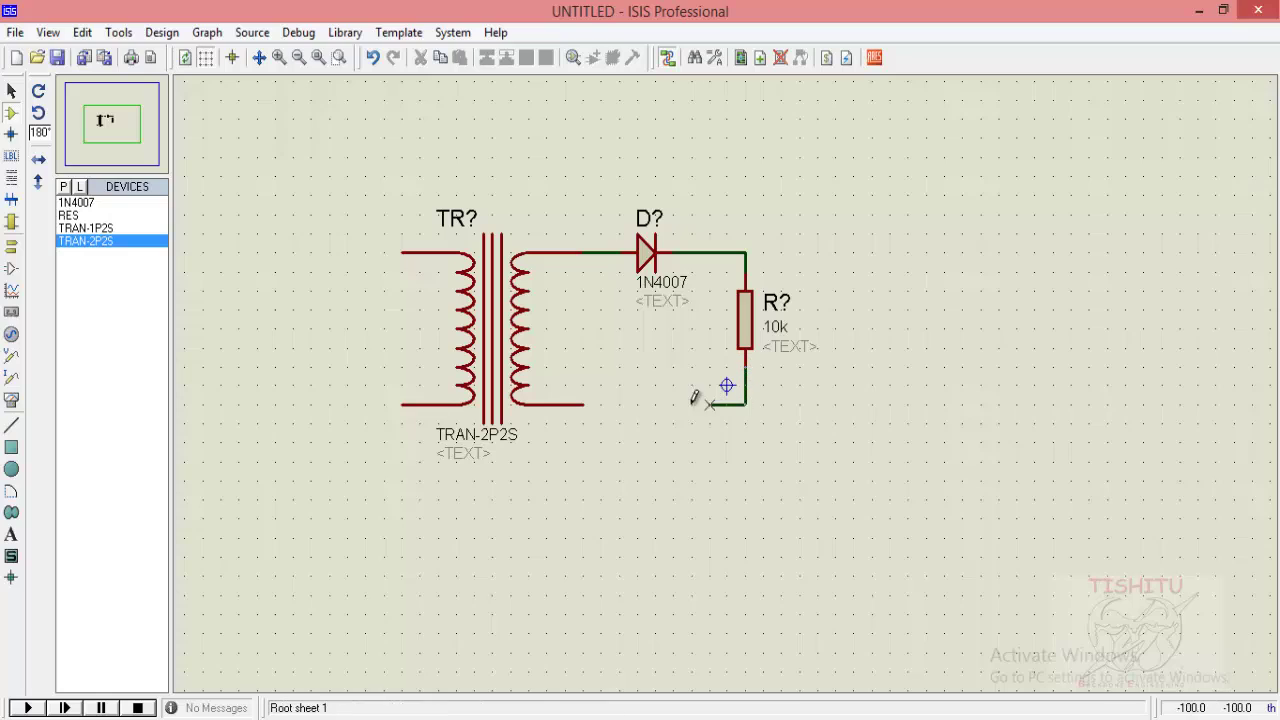
left_click(584, 405)
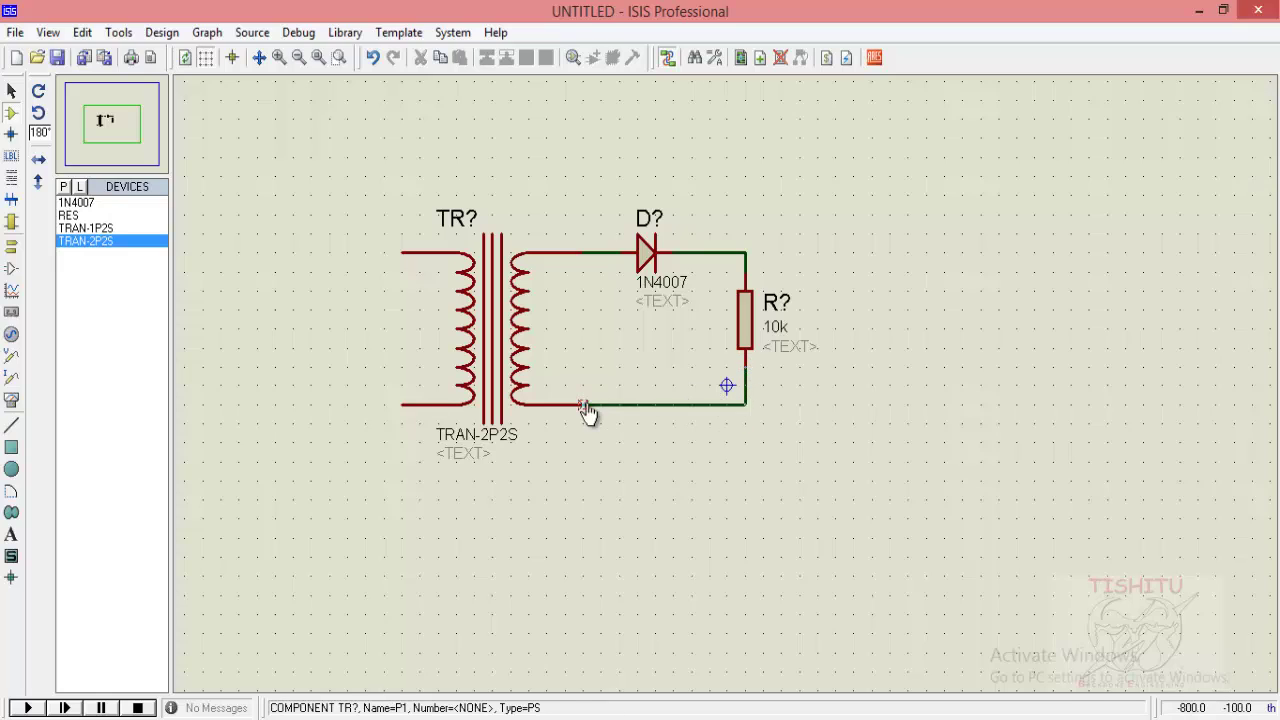
Place a ground terminal below the resistor.
right_click(764, 445)
mouse_move(894, 456)
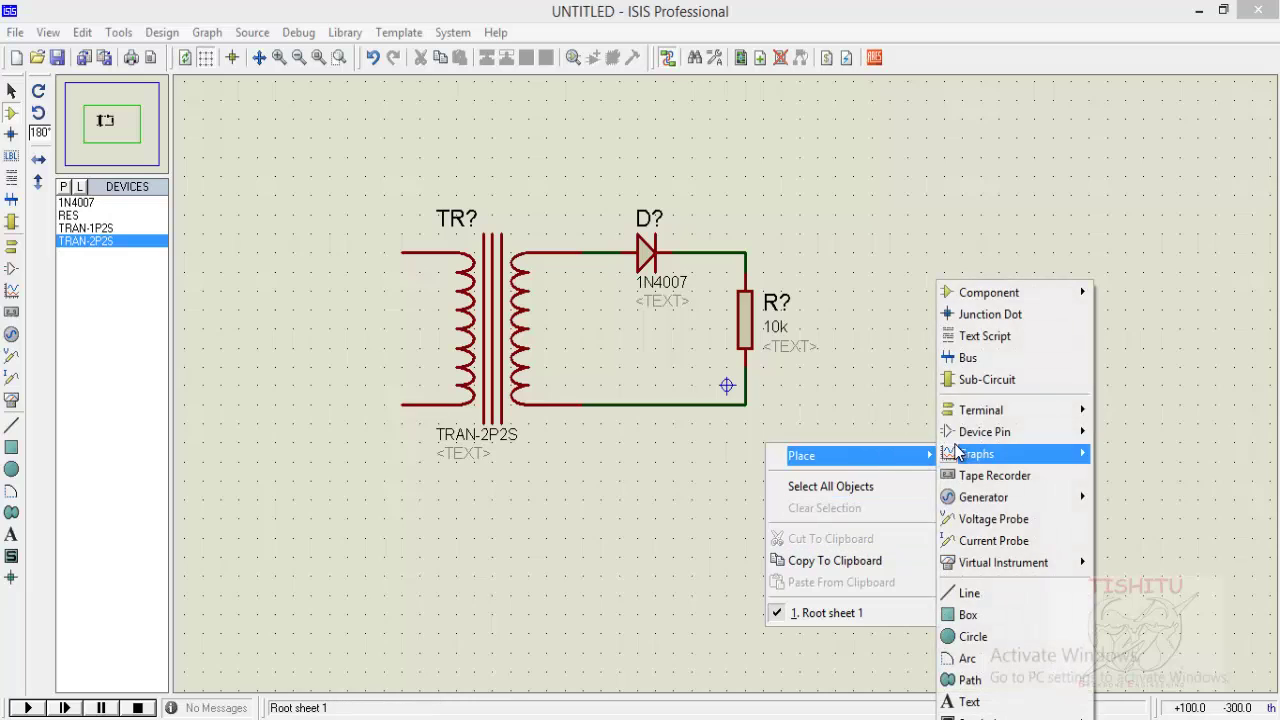
mouse_move(1038, 415)
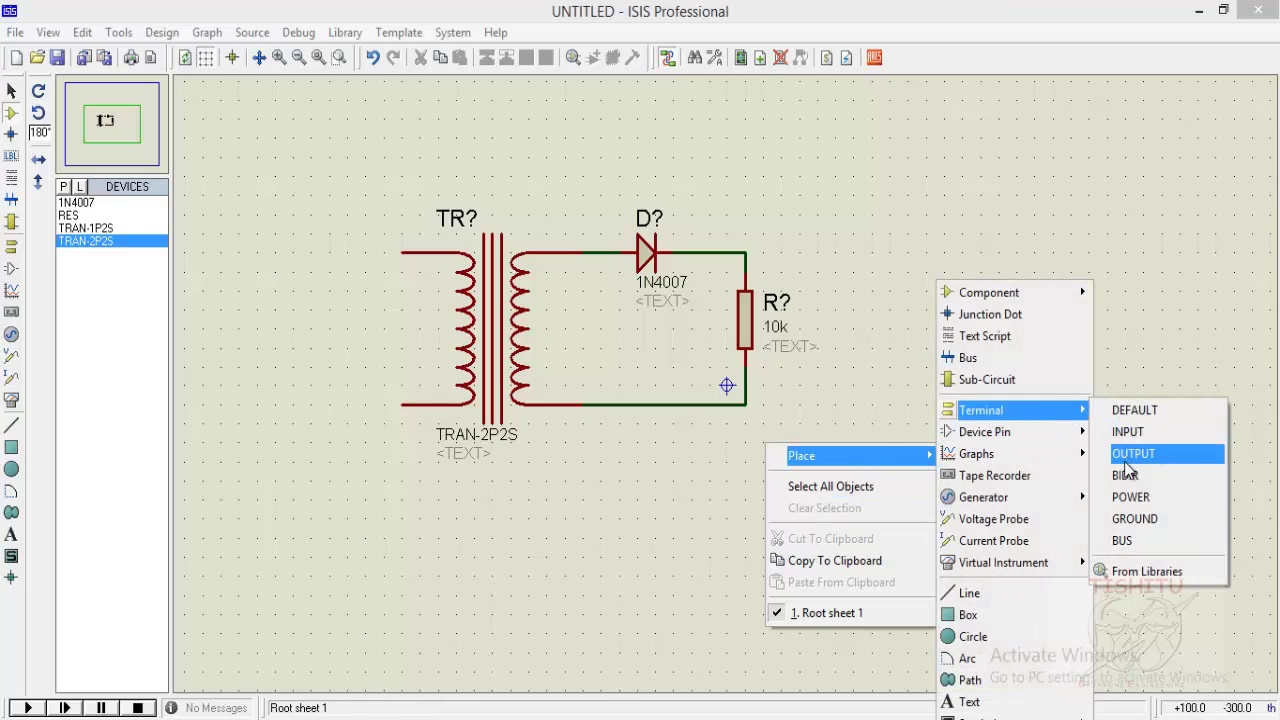
left_click(1127, 519)
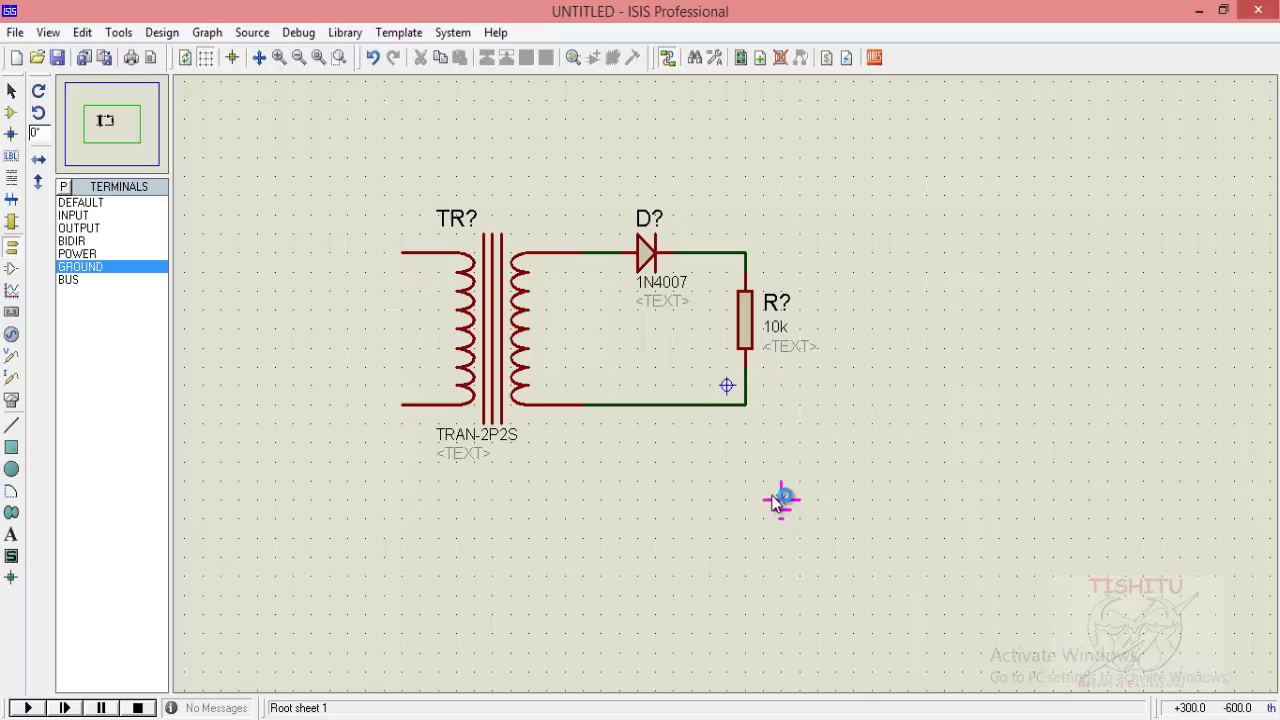
left_click(745, 440)
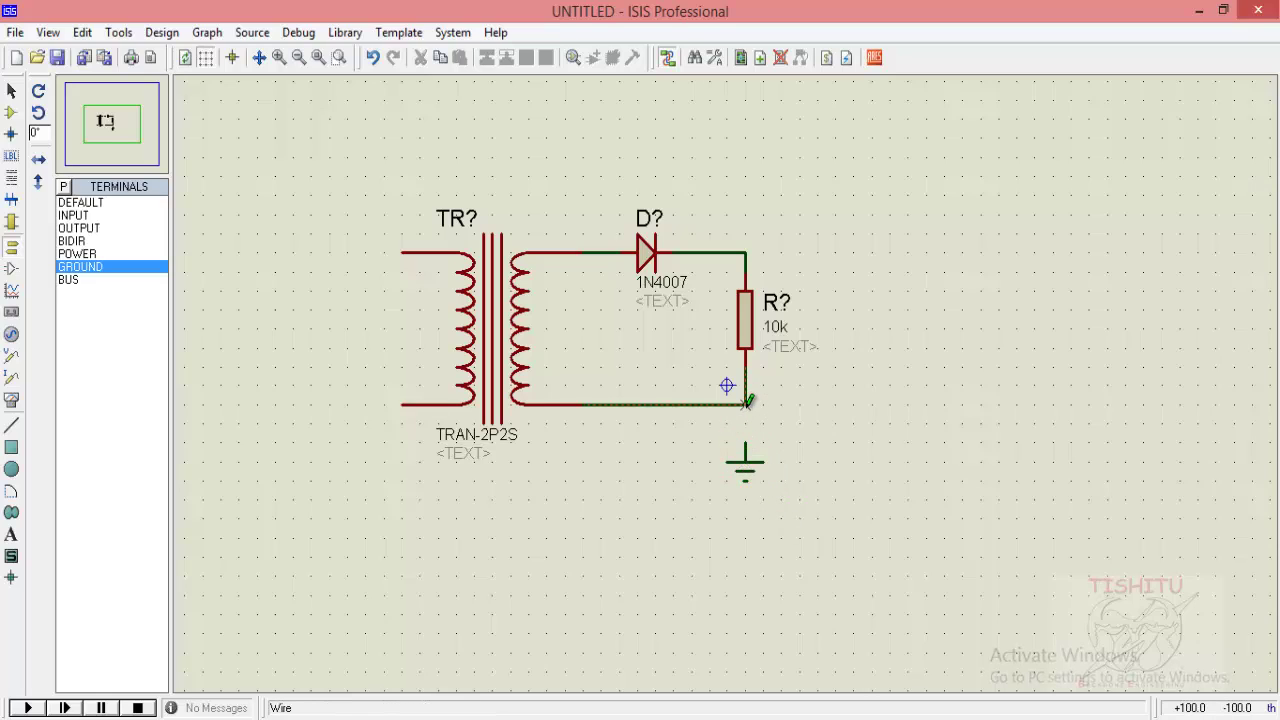
Wire the resistor's lower node to the ground terminal.
left_click(745, 410)
left_click(745, 445)
left_click(11, 112)
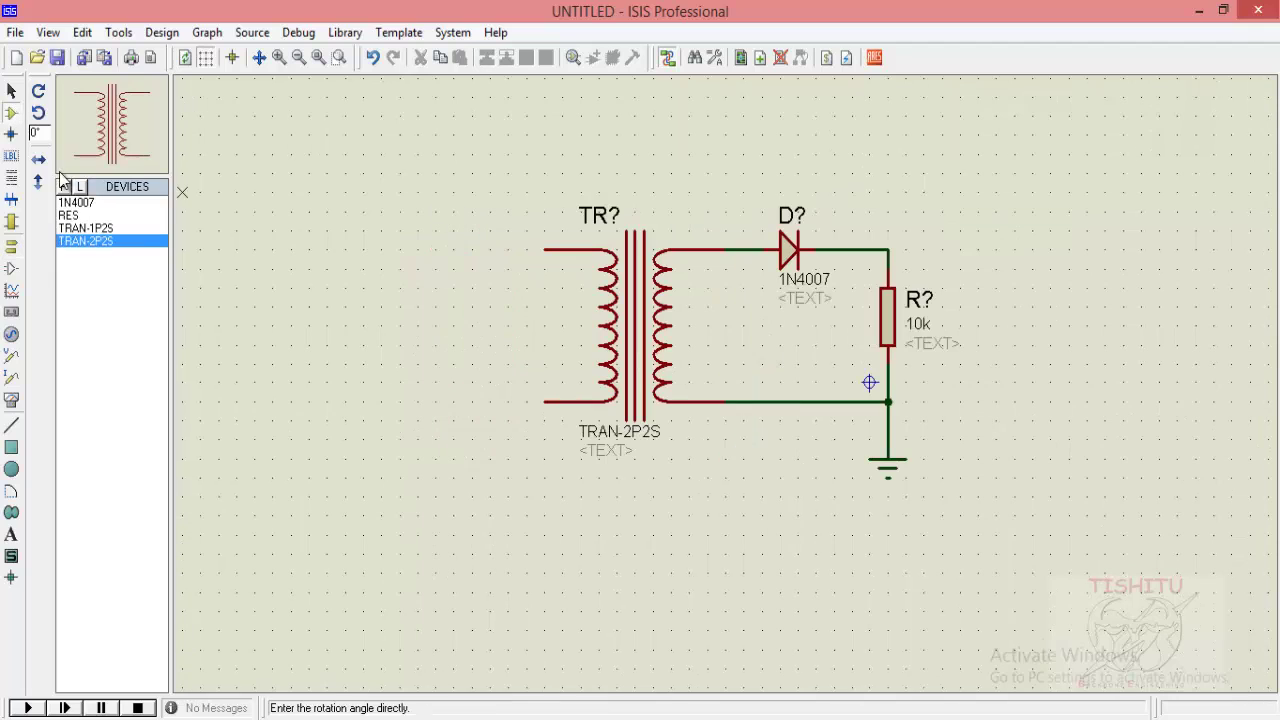
left_click(63, 187)
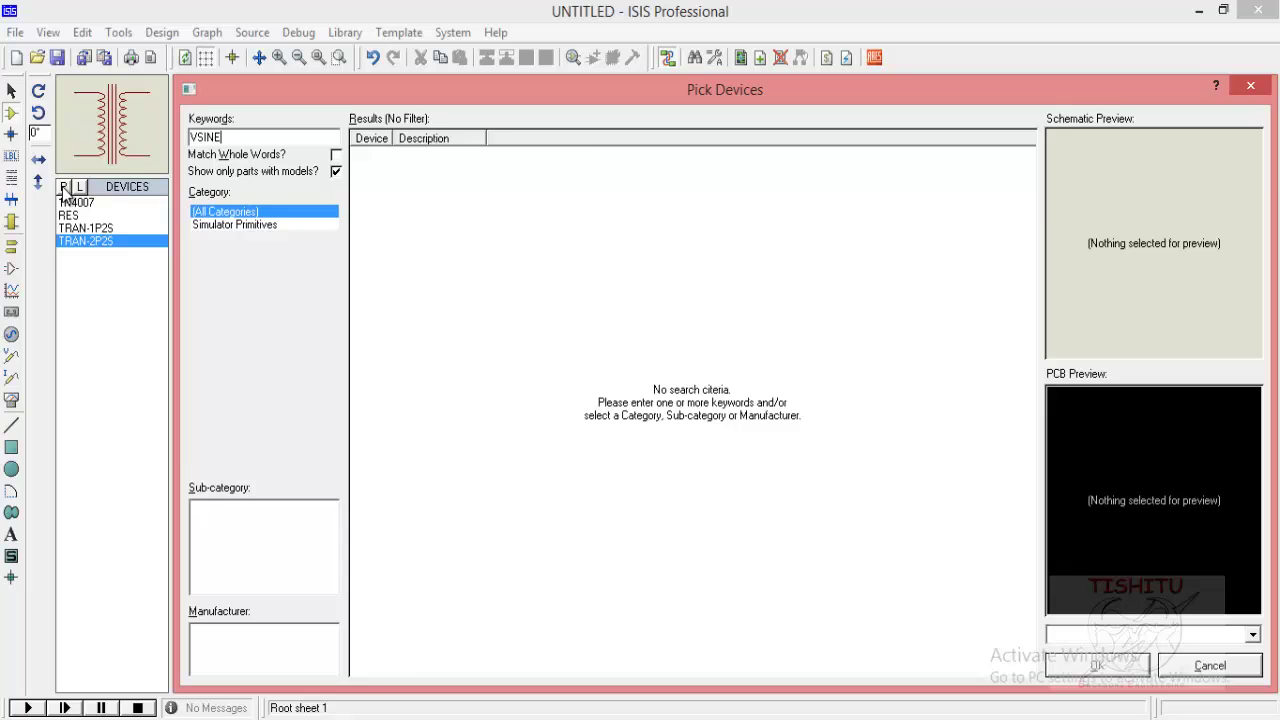
Add the VSINE sine source and place it left of the transformer.
left_click(428, 157)
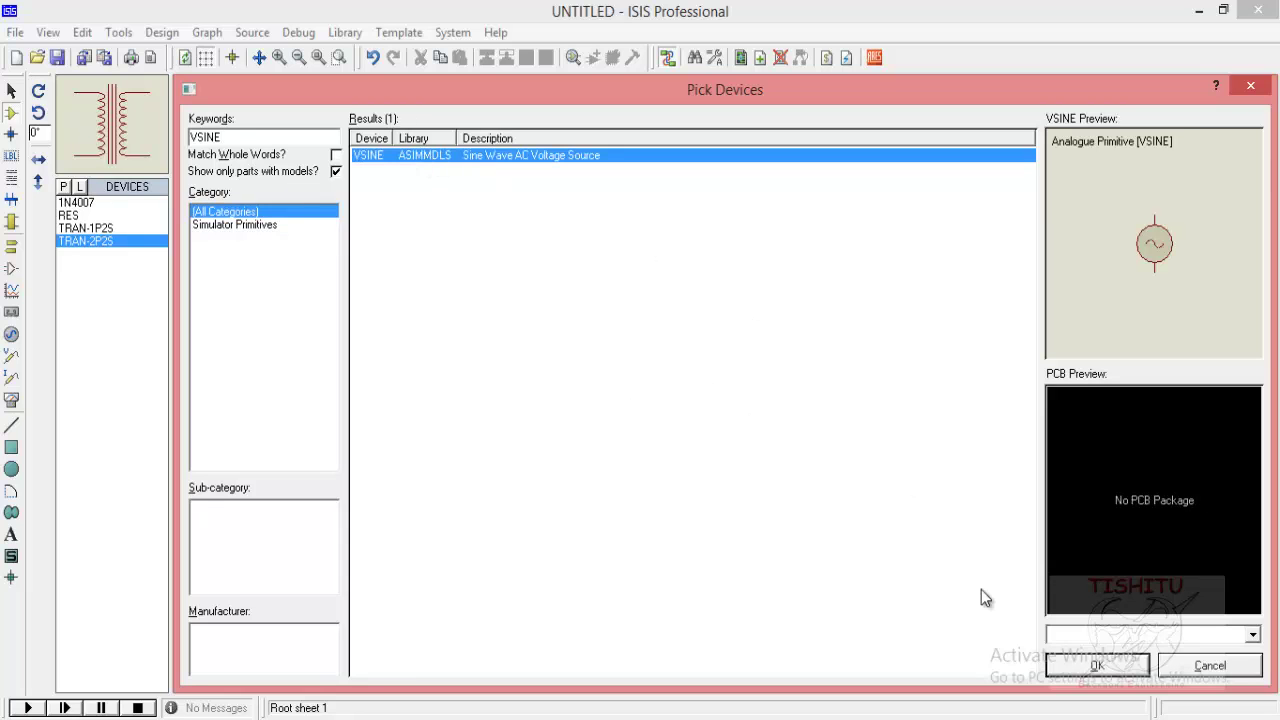
left_click(1078, 668)
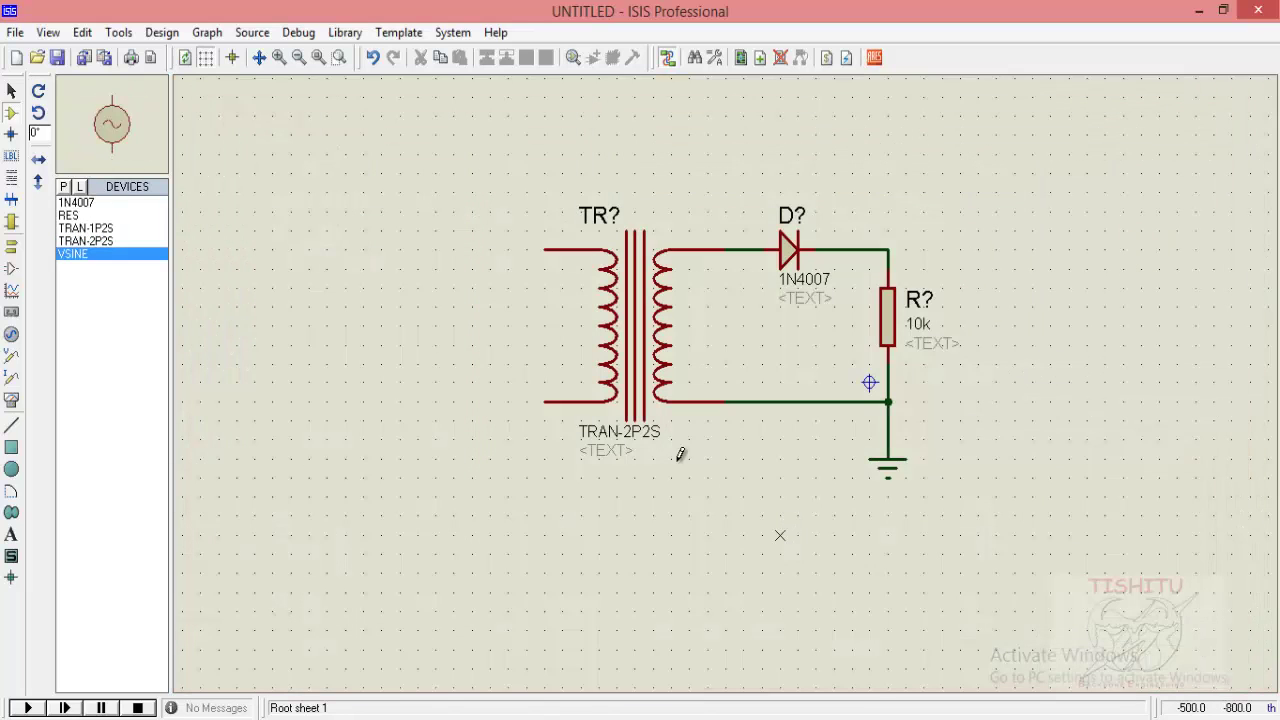
left_click(497, 328)
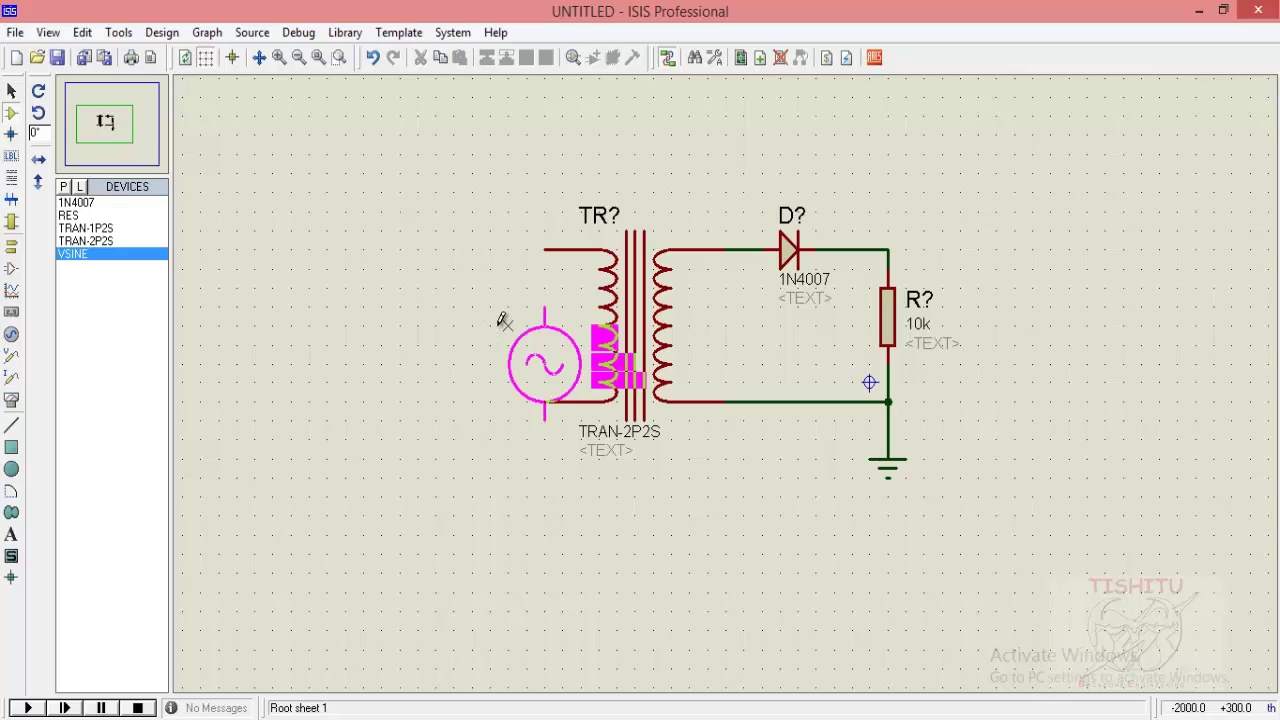
left_click(478, 287)
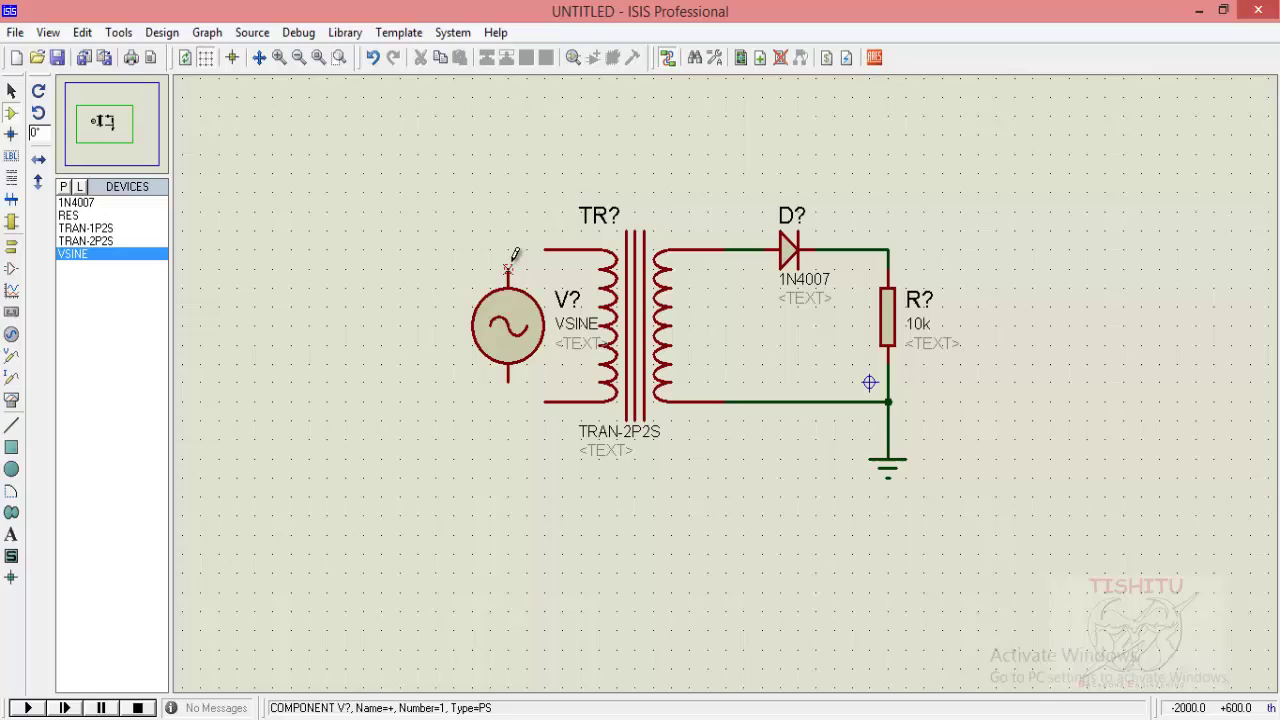
Wire the source's top and bottom terminals to the transformer's upper and lower primary leads.
left_click(509, 264)
left_click(544, 249)
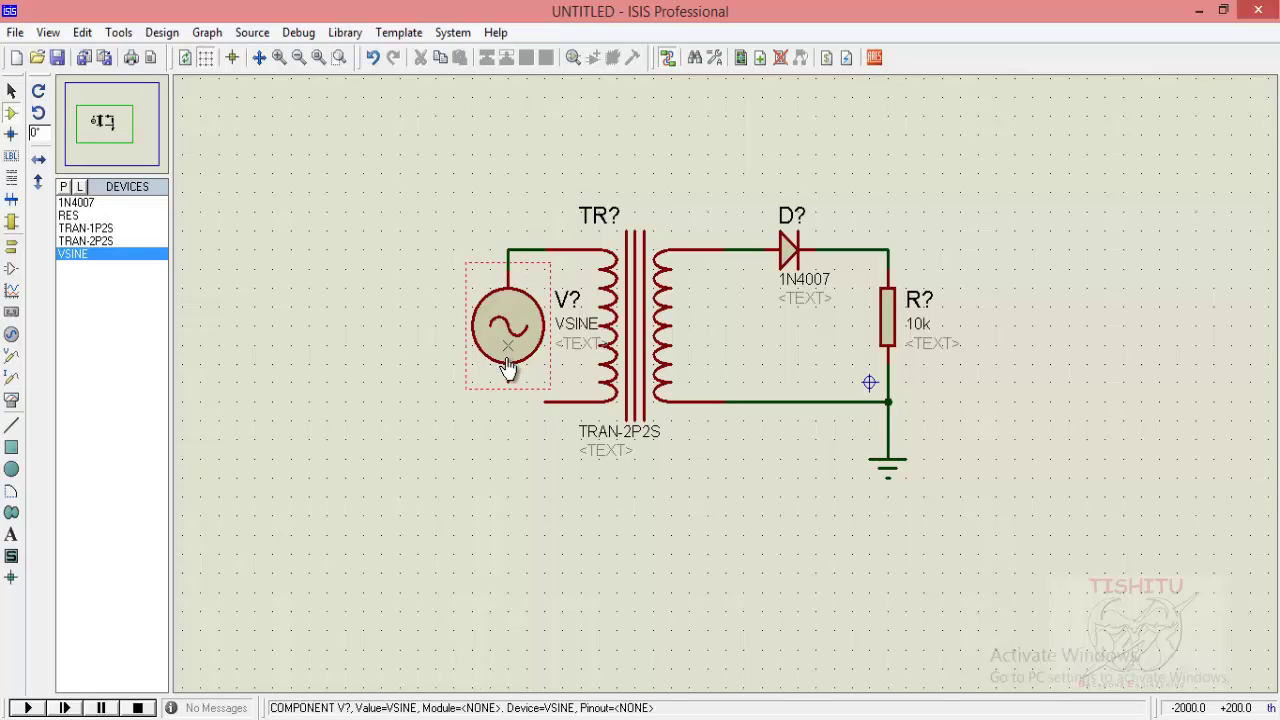
left_click(509, 381)
left_click(545, 401)
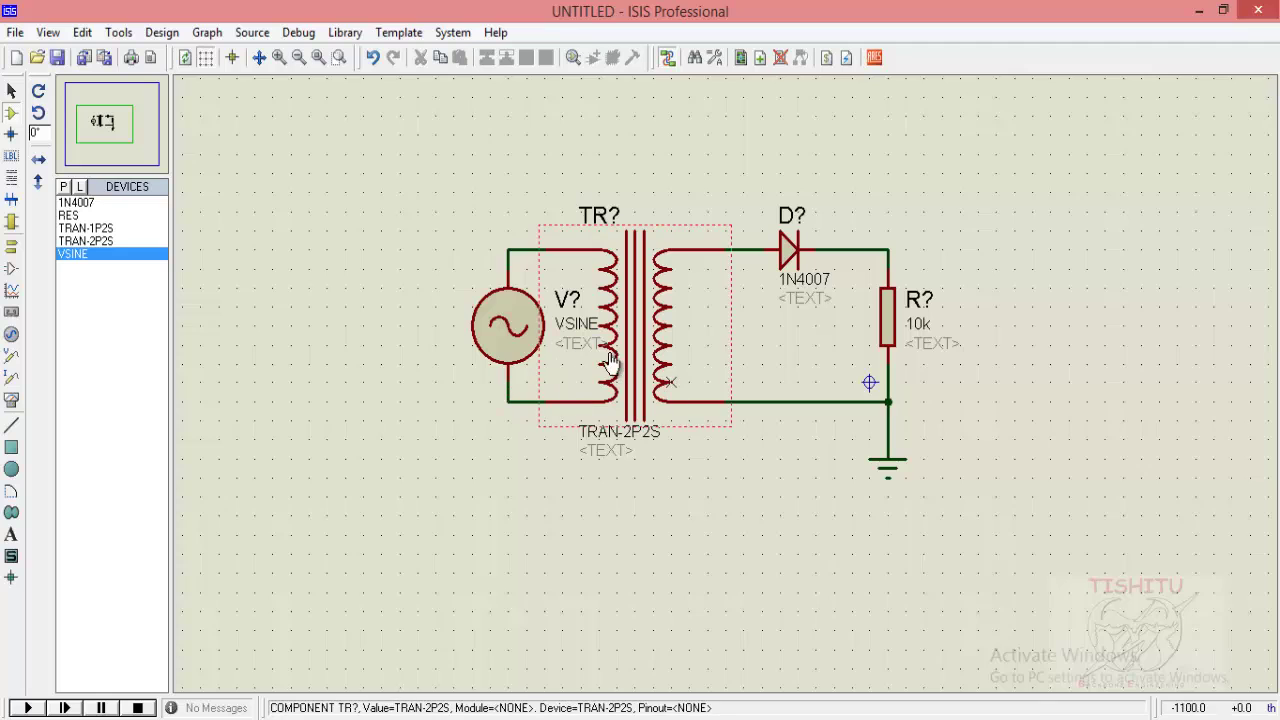
Set the sine source's Amplitude to 2 and Frequency to 50 in its properties.
double_click(519, 328)
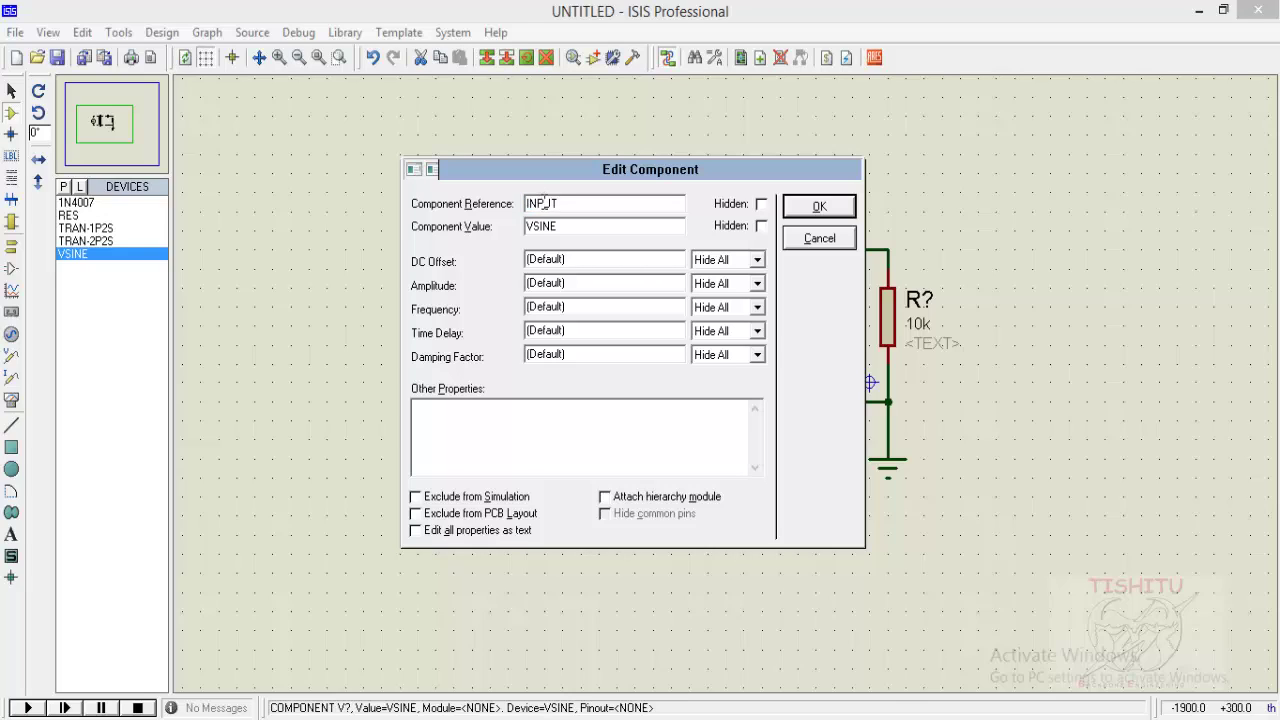
double_click(563, 283)
type("220")
double_click(572, 309)
type("50")
left_click(818, 206)
left_click(12, 400)
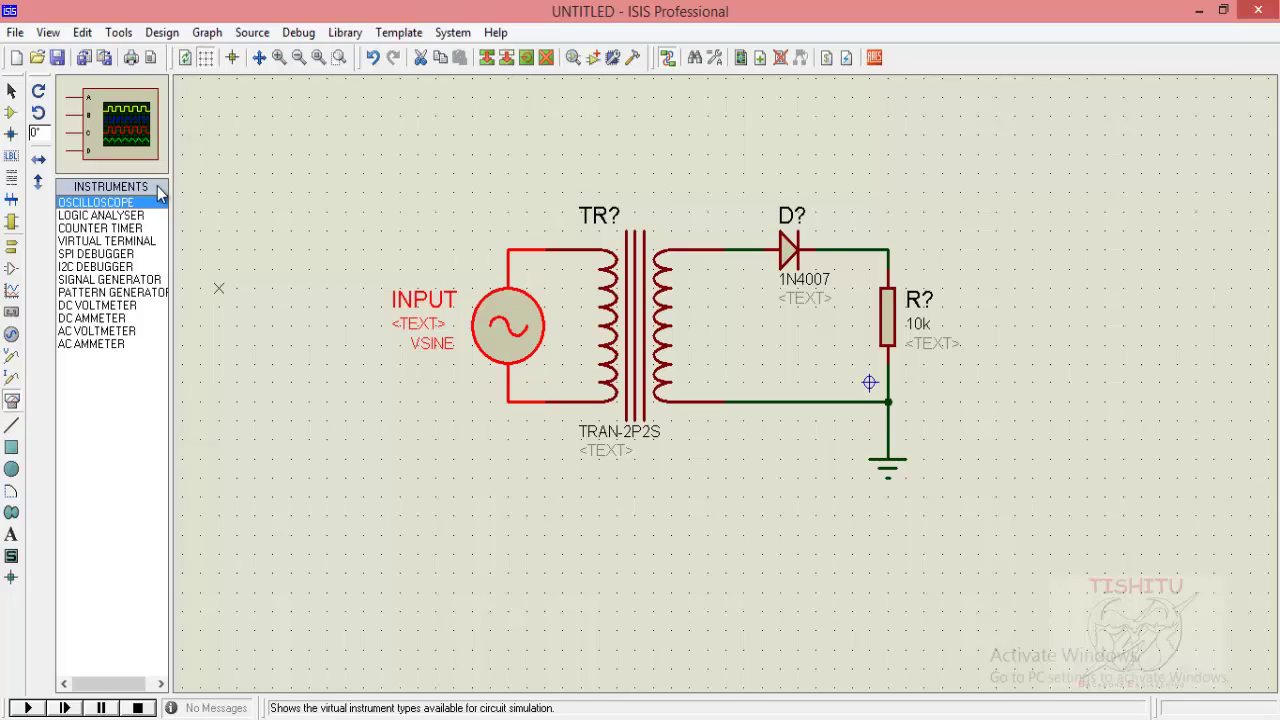
Place the oscilloscope right of the circuit and wire the source's top terminal to channel A.
right_click(1046, 245)
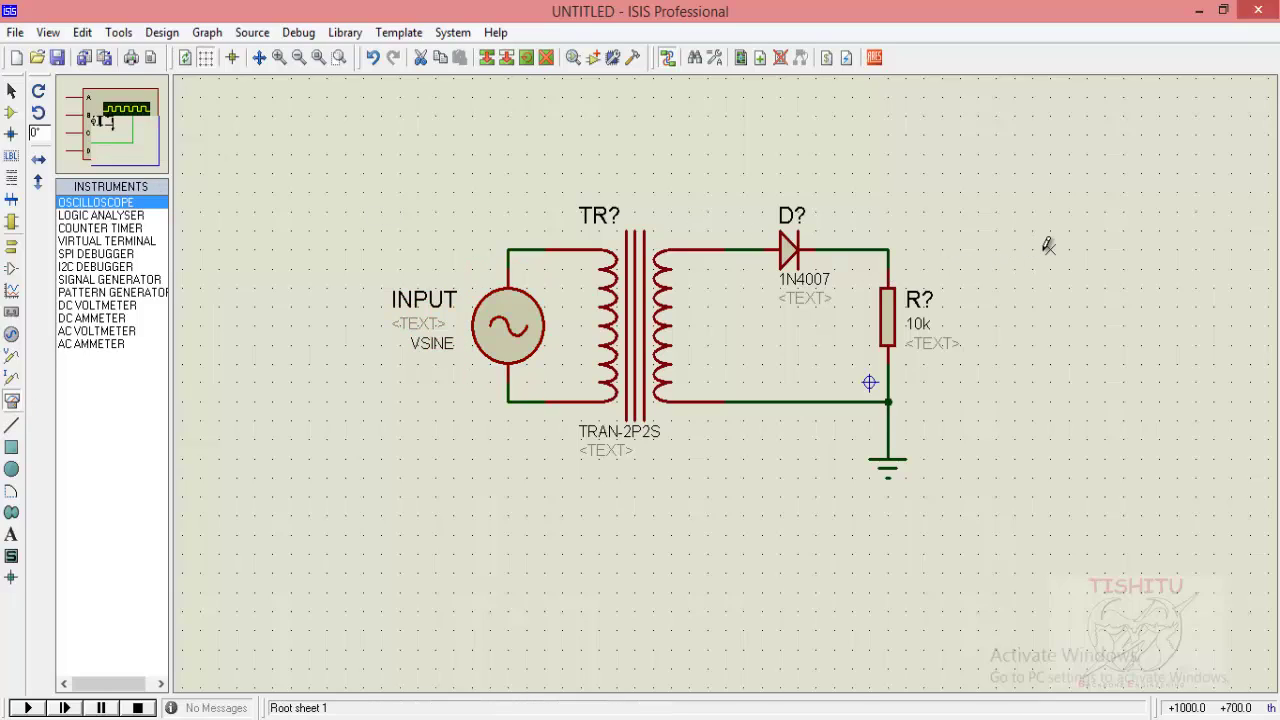
left_click(1046, 245)
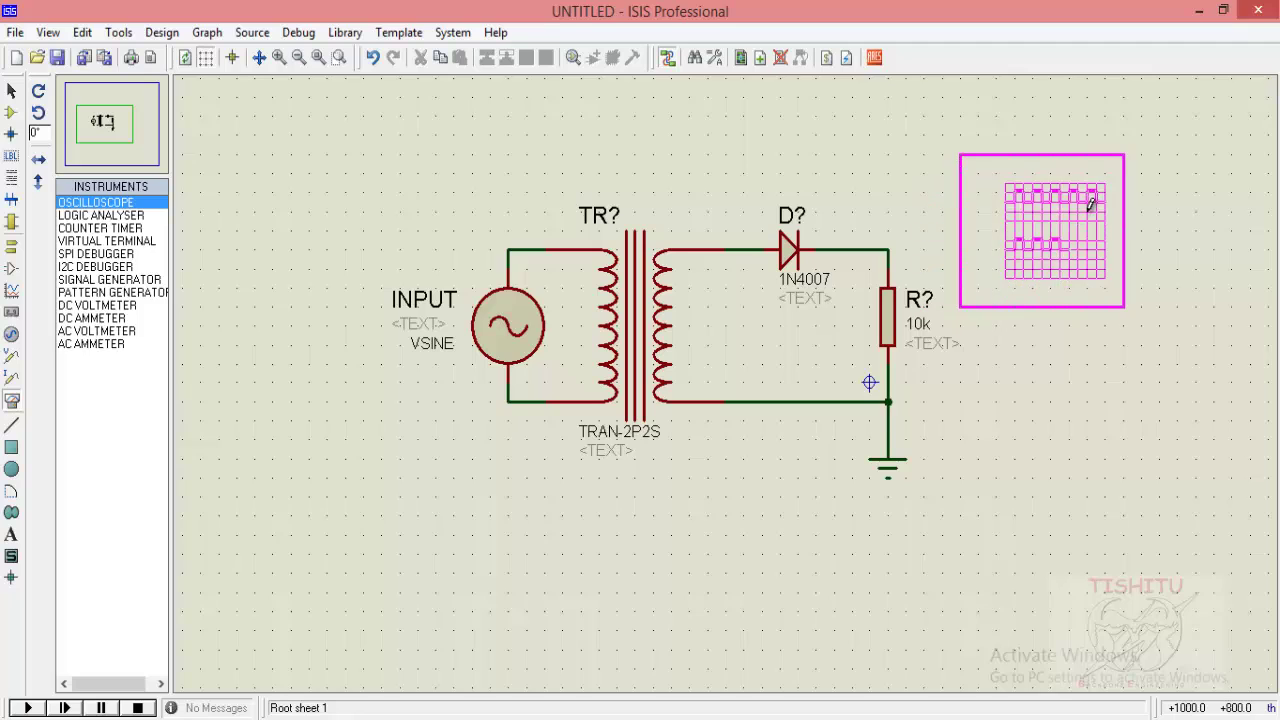
left_click(1110, 186)
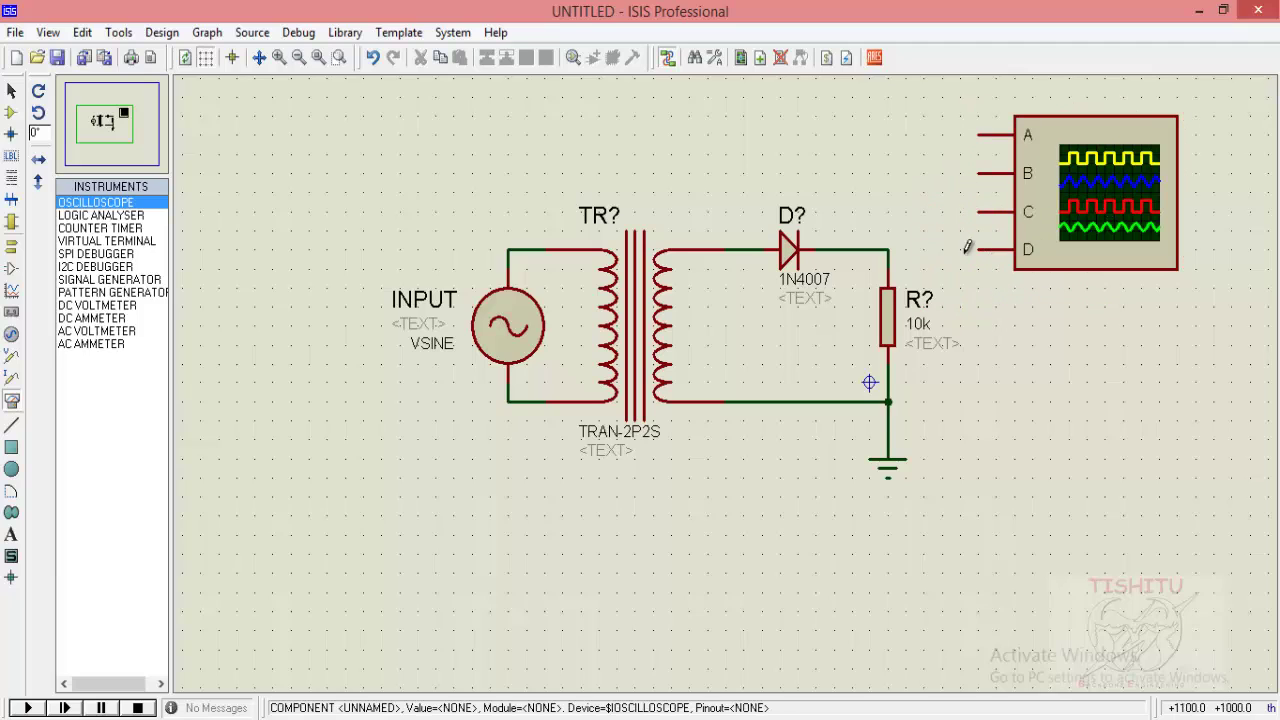
left_click(509, 248)
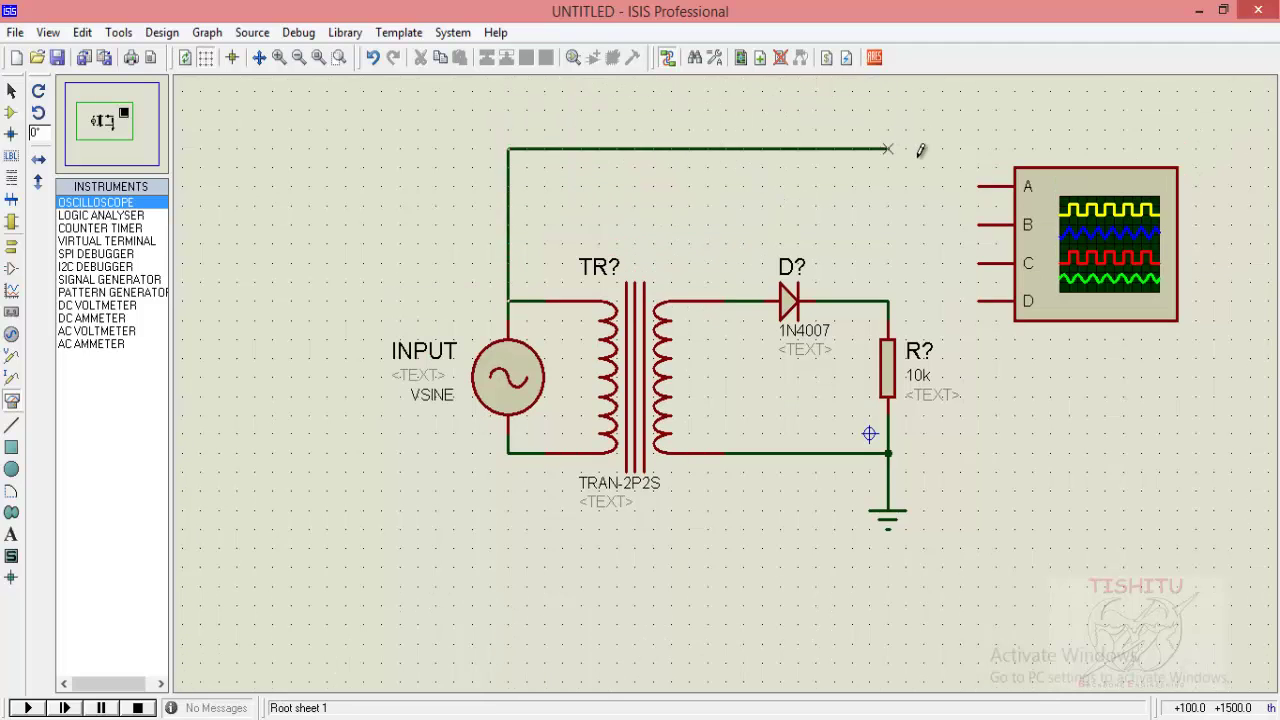
left_click(979, 186)
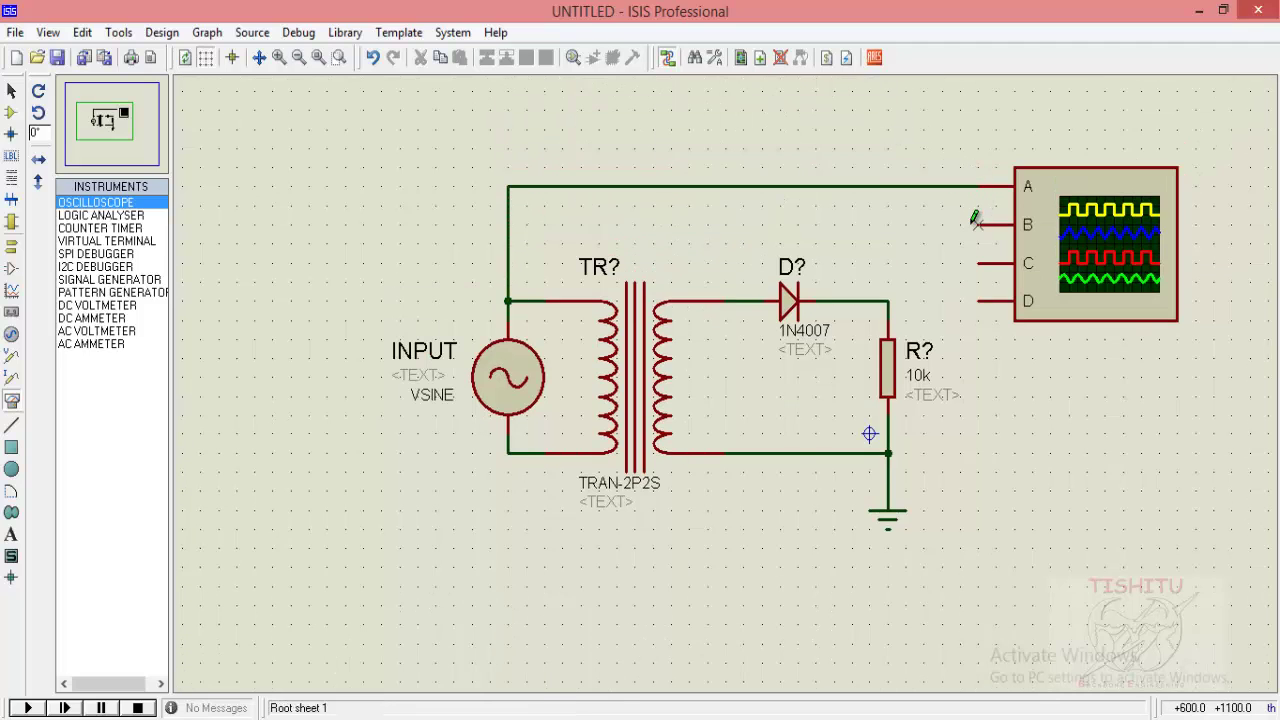
left_click(979, 263)
Relabel the resistor as R1 and the diode as D1.
double_click(793, 363)
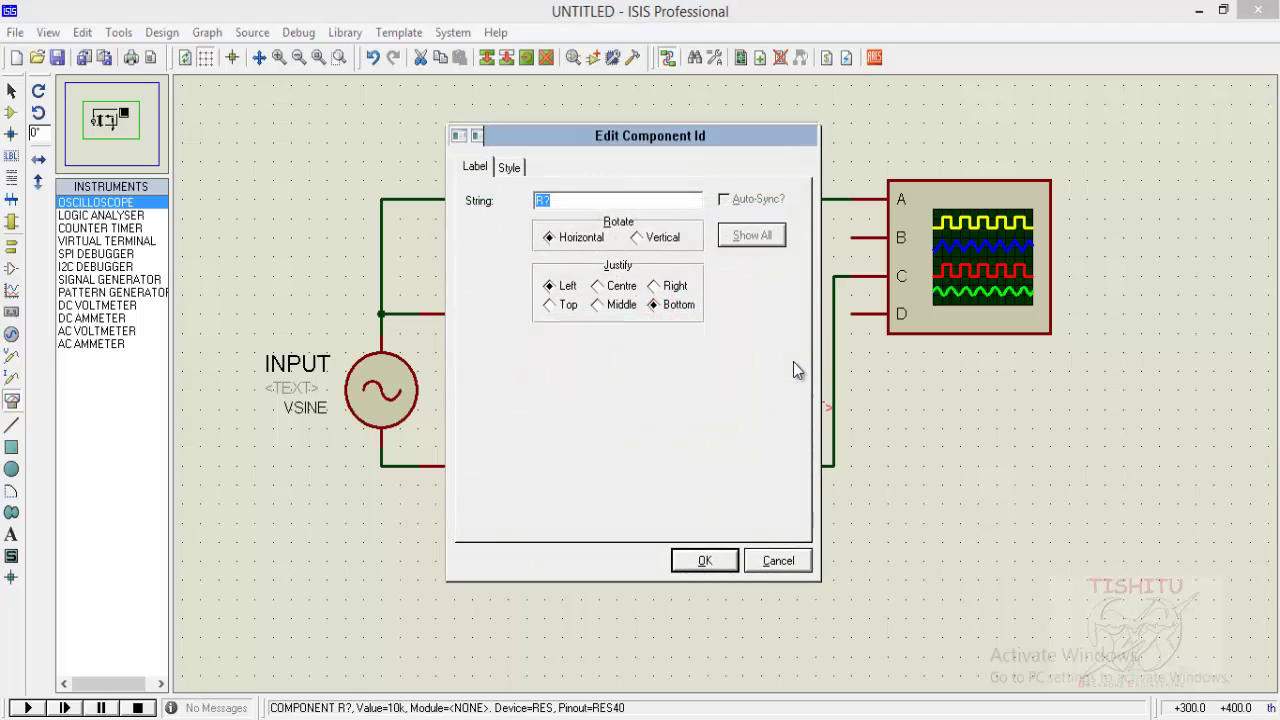
type("R1")
key("Return")
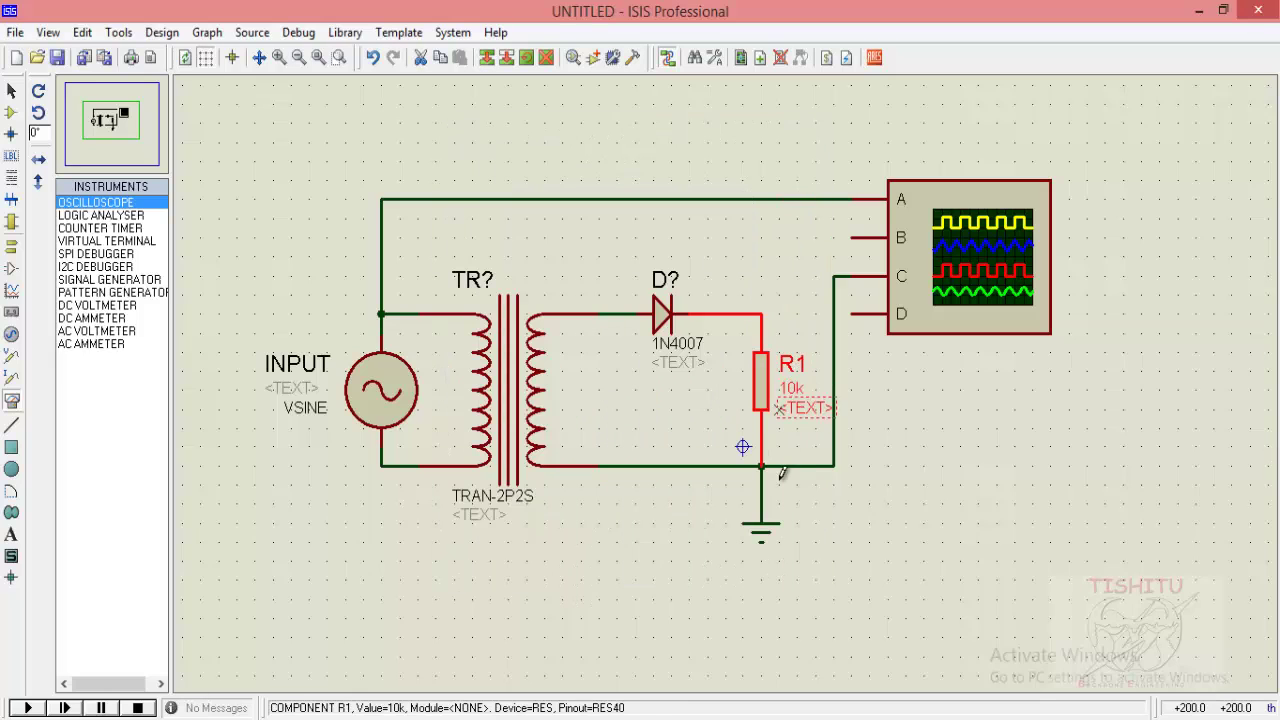
double_click(643, 286)
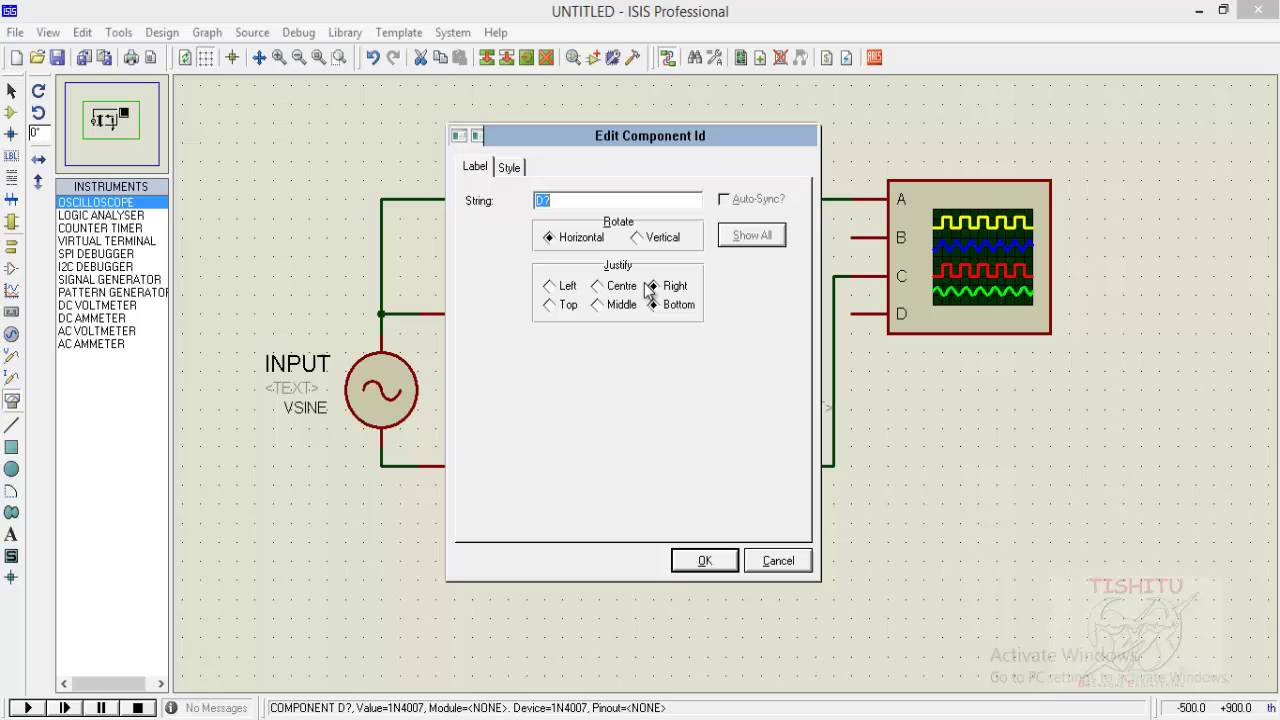
key("Return")
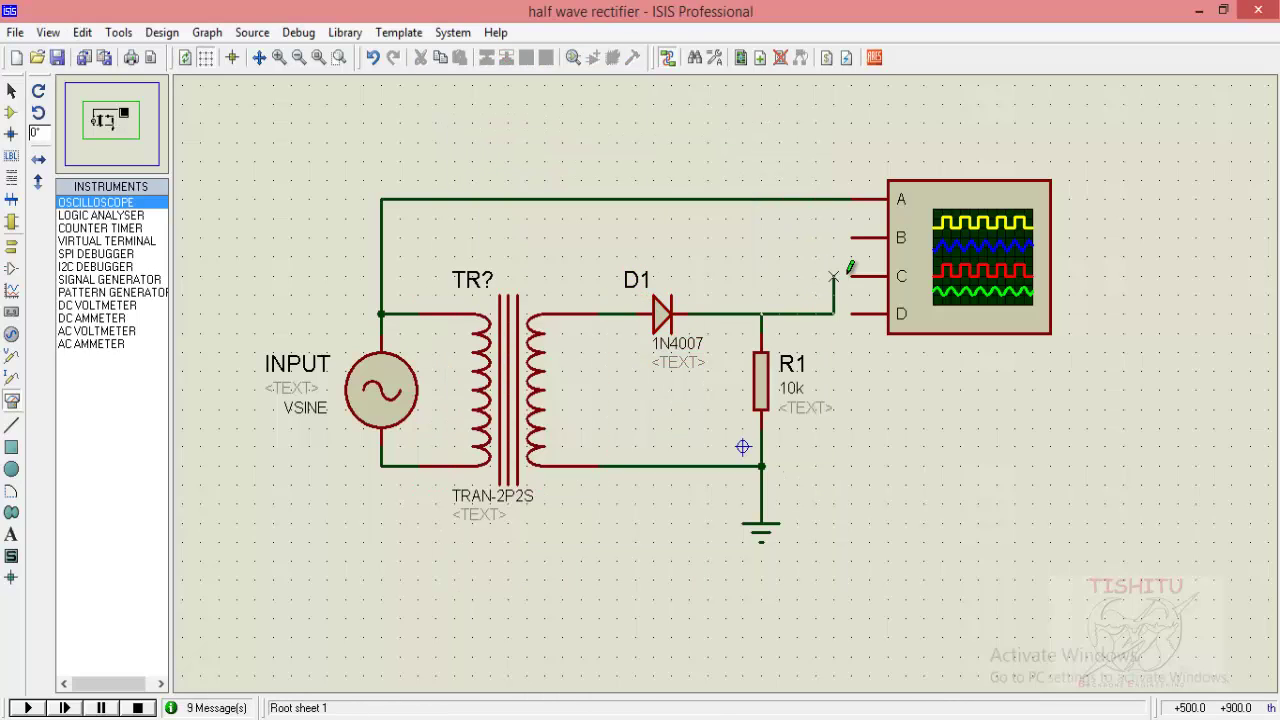
Connect scope channel C to the D1–R1 junction, save the design, and run the simulation.
left_click(852, 276)
left_click(57, 57)
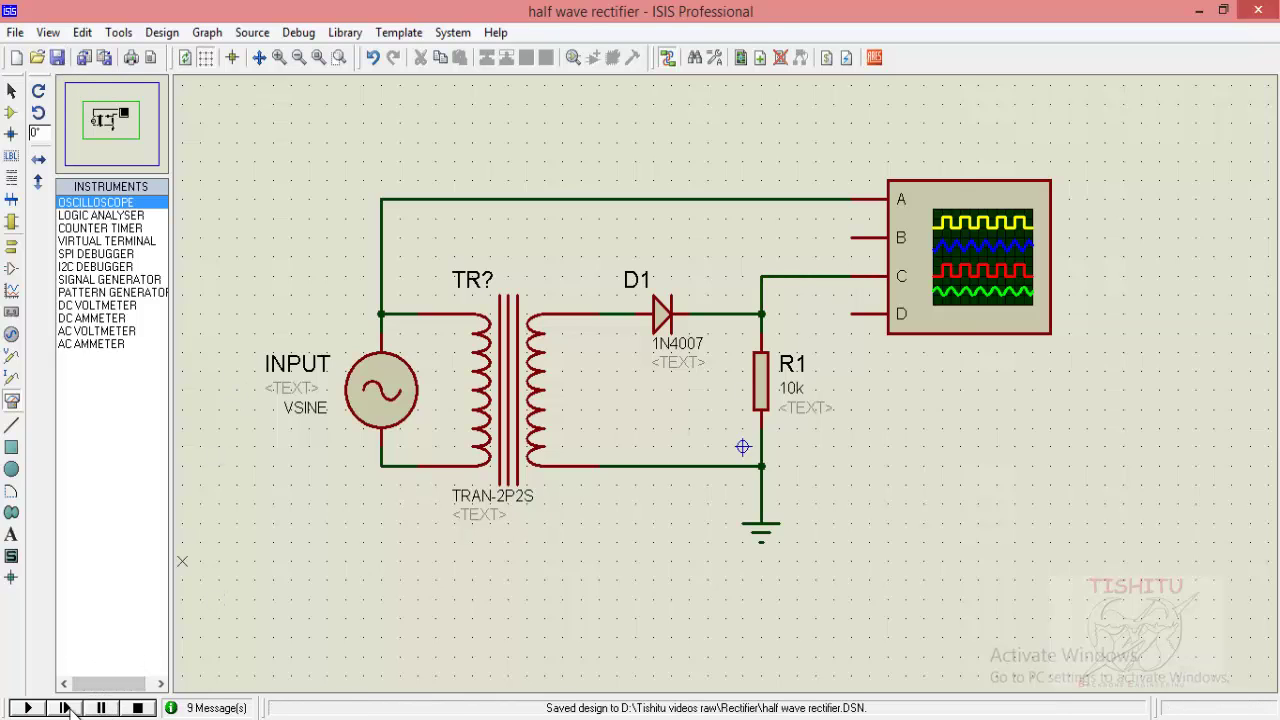
left_click(28, 707)
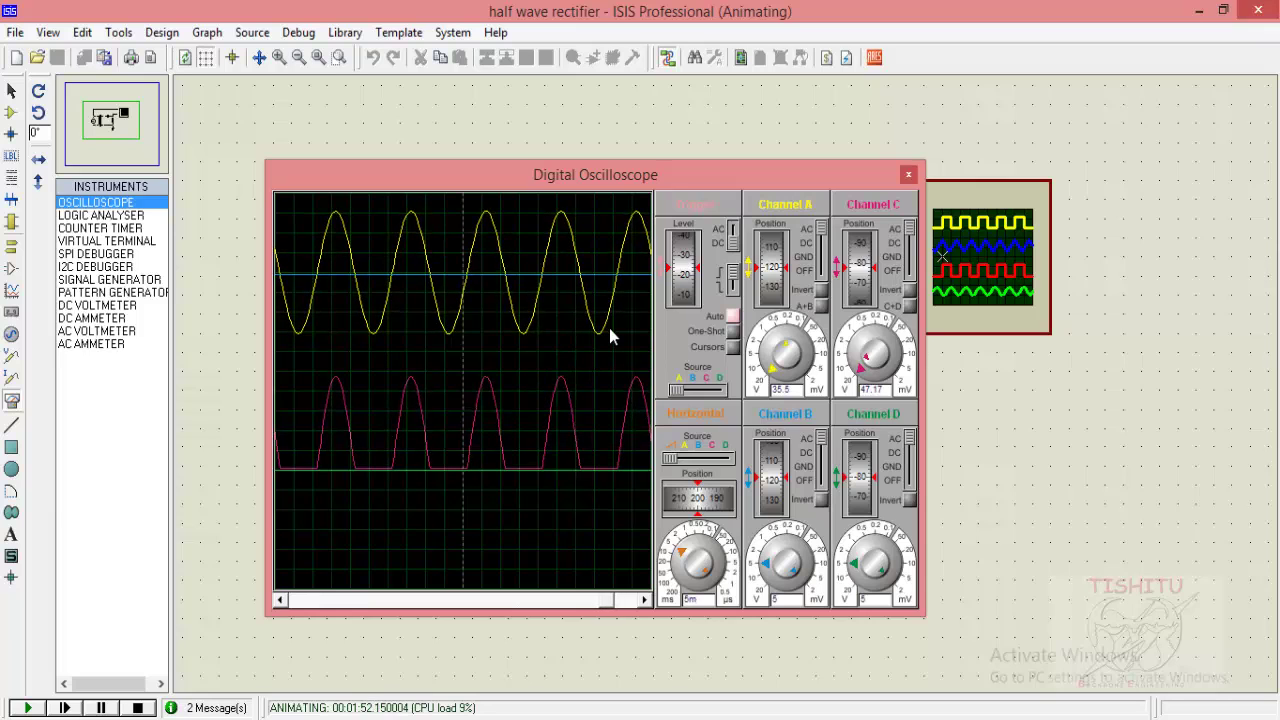
Close the Digital Oscilloscope window after reviewing the half-wave rectified output pulses.
left_click(909, 176)
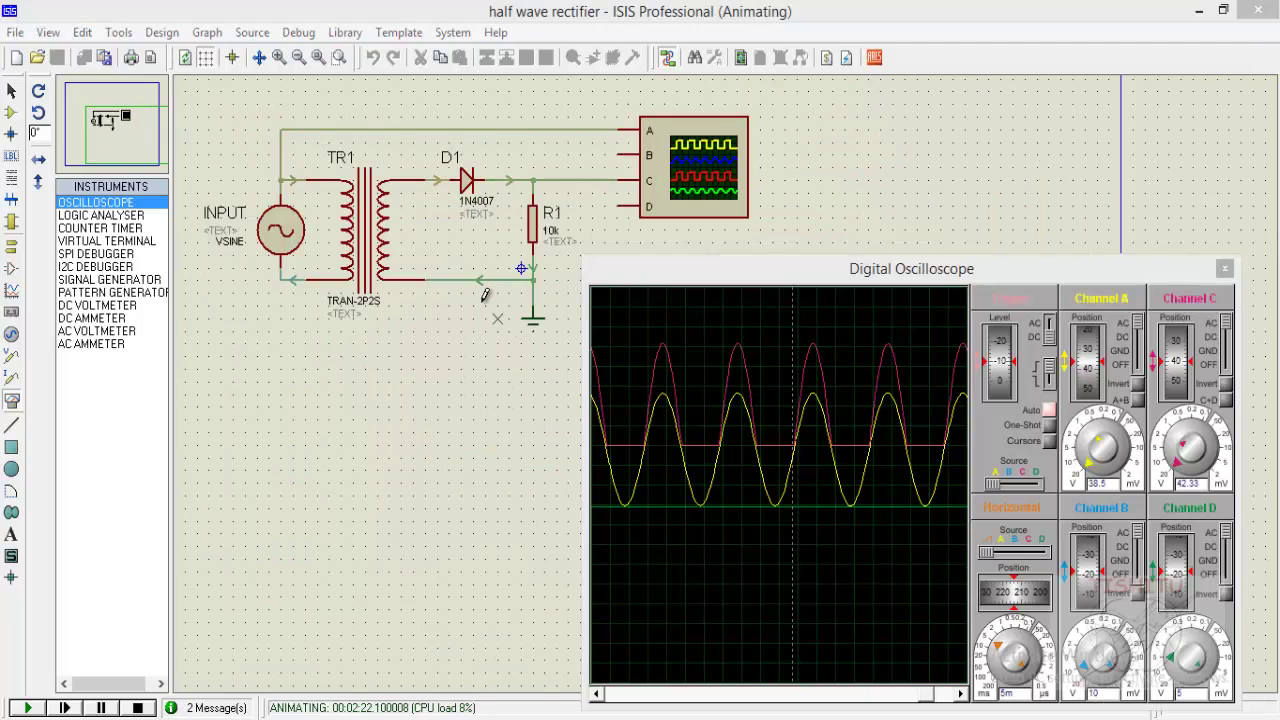